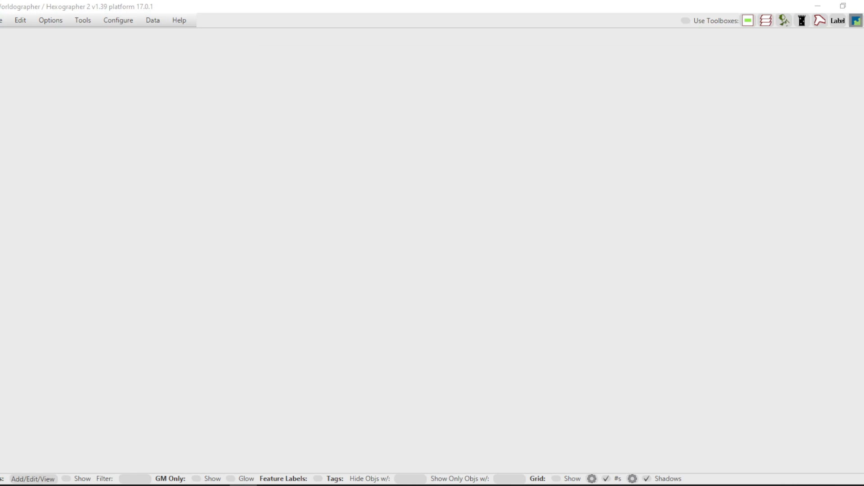
# Generate a flat world/kingdom map 32 hexes wide and 25 high, with full-world terrain generation and Classic icons.
pyautogui.click(4, 20)
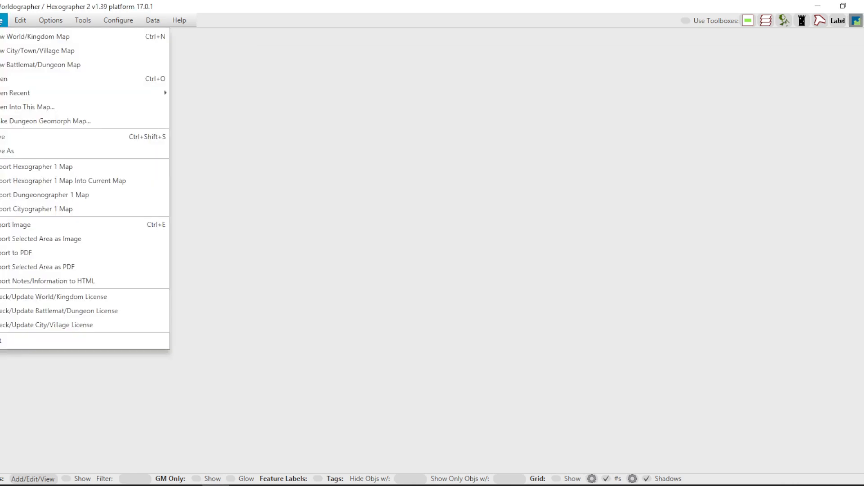
pyautogui.click(23, 37)
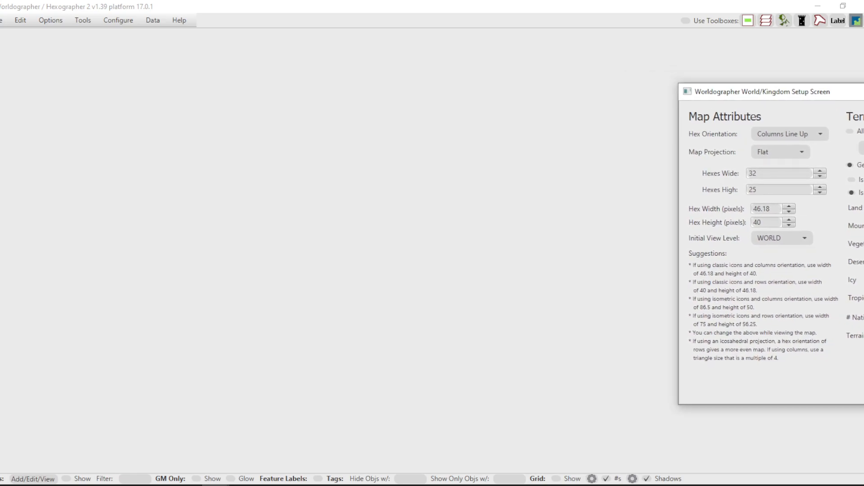
pyautogui.moveTo(828, 95); pyautogui.dragTo(448, 90)
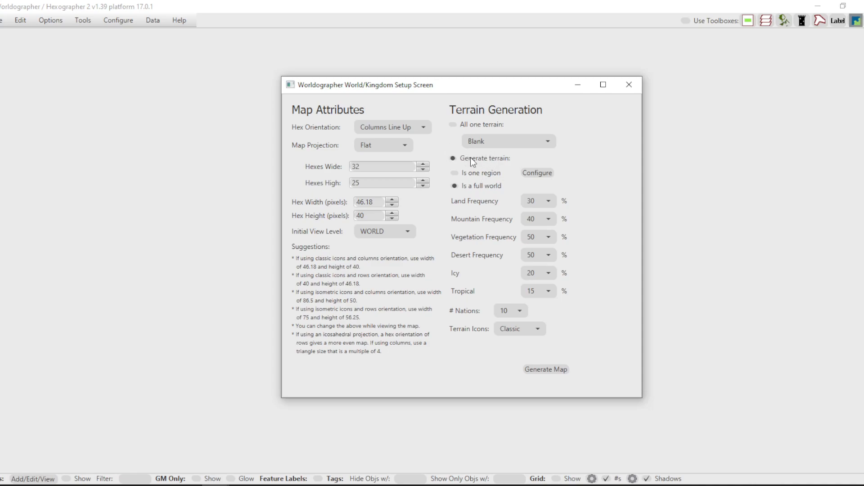
pyautogui.click(454, 125)
pyautogui.click(454, 159)
pyautogui.moveTo(471, 92); pyautogui.dragTo(449, 61)
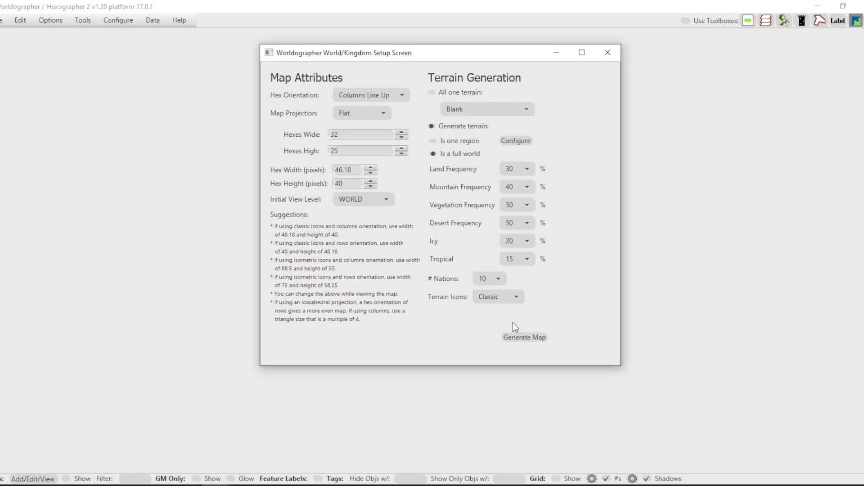
pyautogui.click(527, 337)
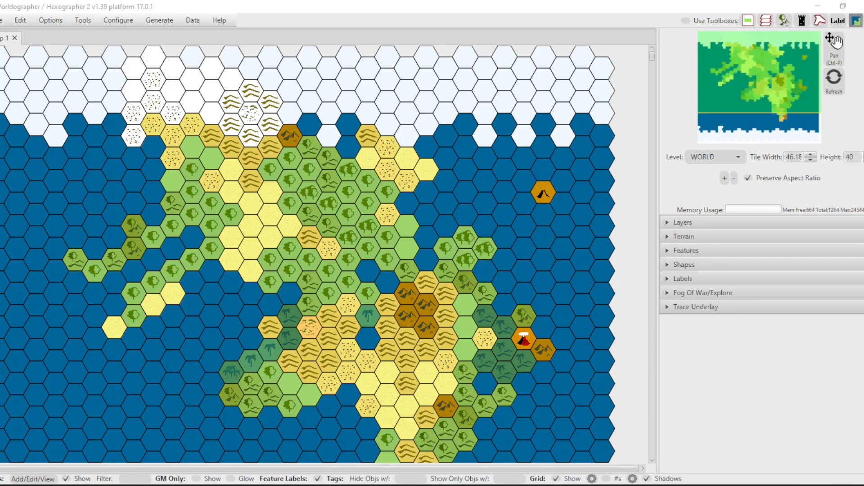
# Examine the generated world map's terrain and coastlines, both as a whole and in close-up.
pyautogui.scroll(-1, 349, 167)
pyautogui.scroll(-3, 351, 172)
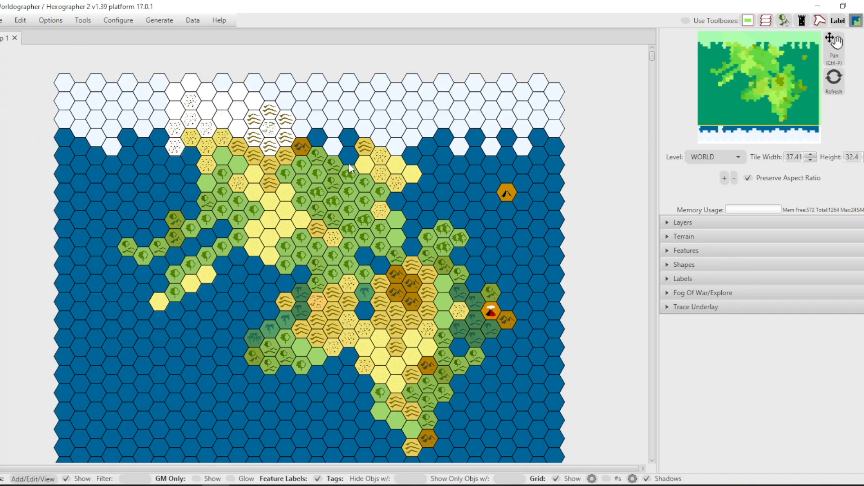
pyautogui.scroll(2, 344, 279)
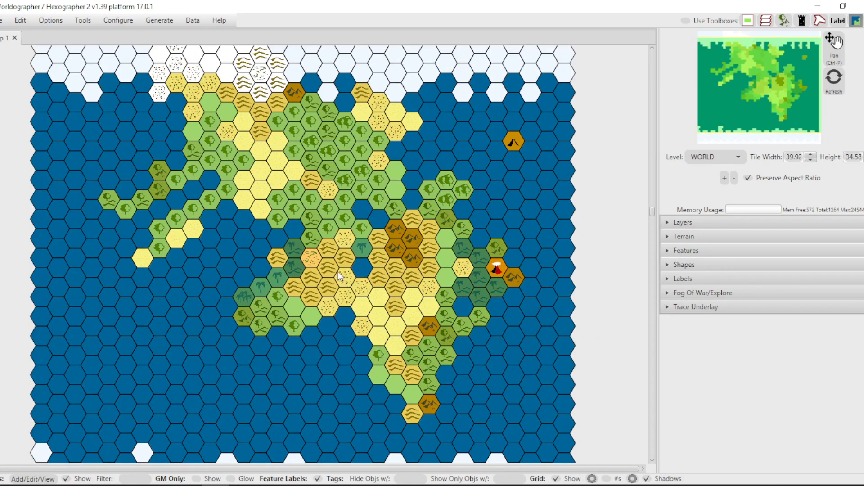
pyautogui.scroll(-4, 343, 280)
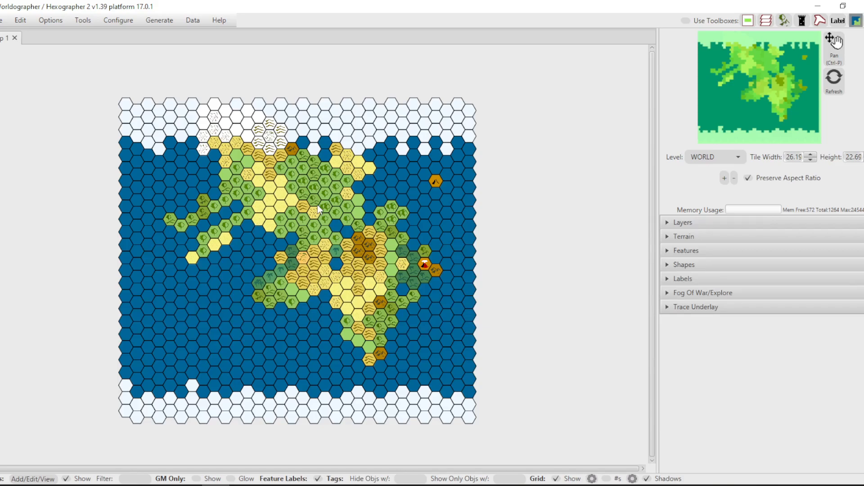
pyautogui.scroll(9, 272, 208)
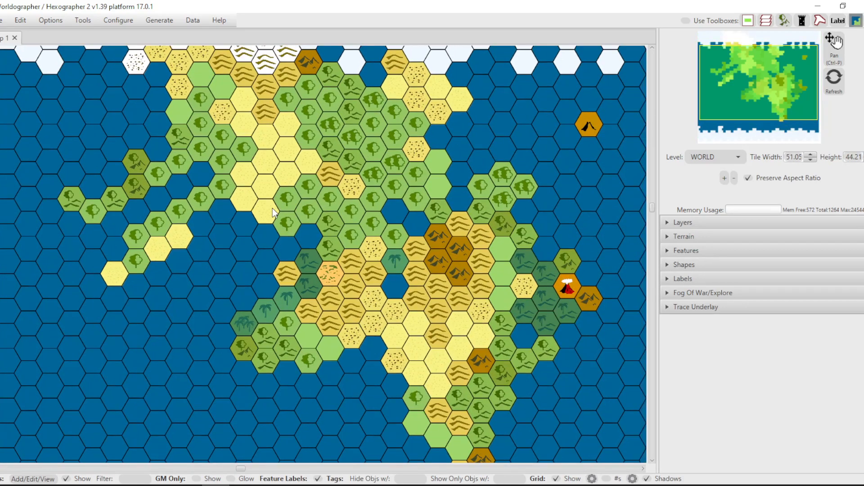
pyautogui.scroll(1, 271, 209)
pyautogui.scroll(-1, 274, 213)
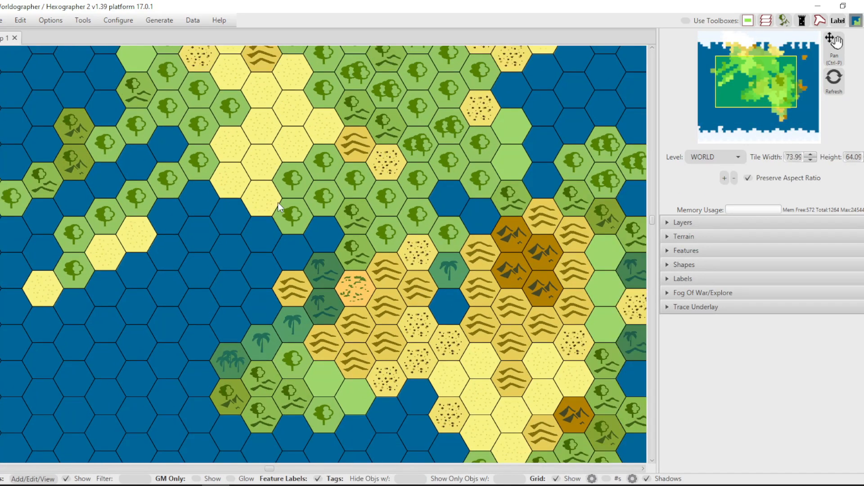
pyautogui.scroll(-5, 345, 155)
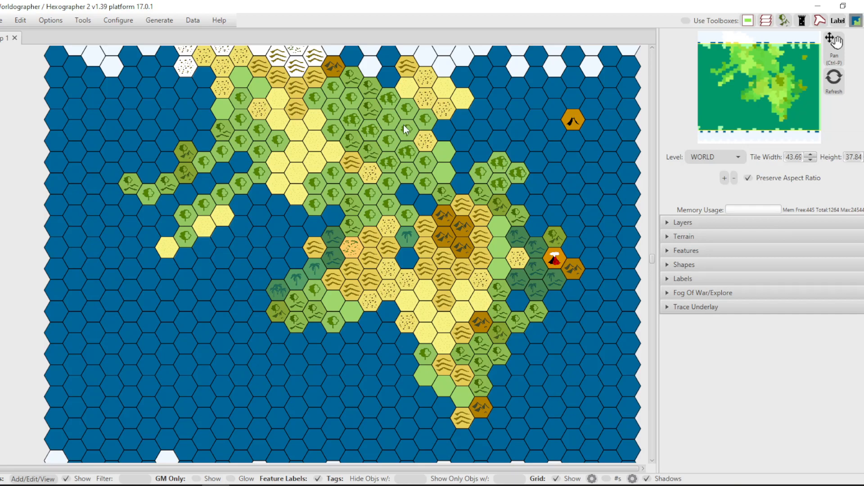
pyautogui.scroll(-6, 409, 85)
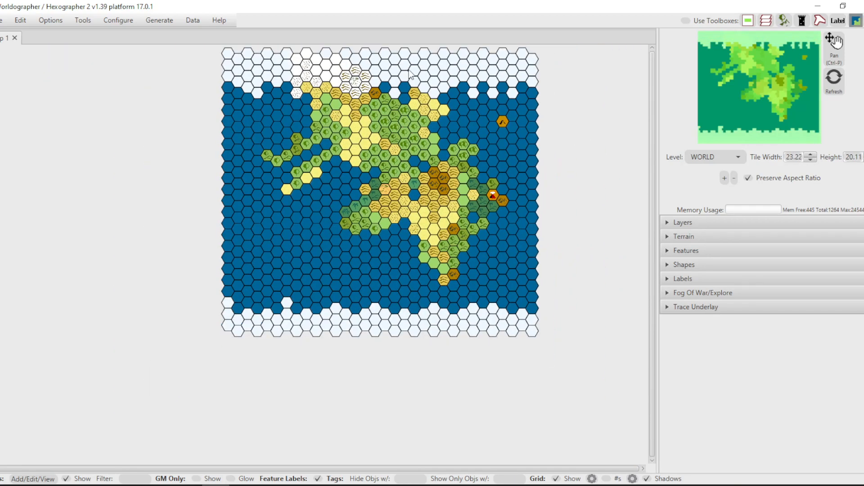
pyautogui.scroll(2, 396, 105)
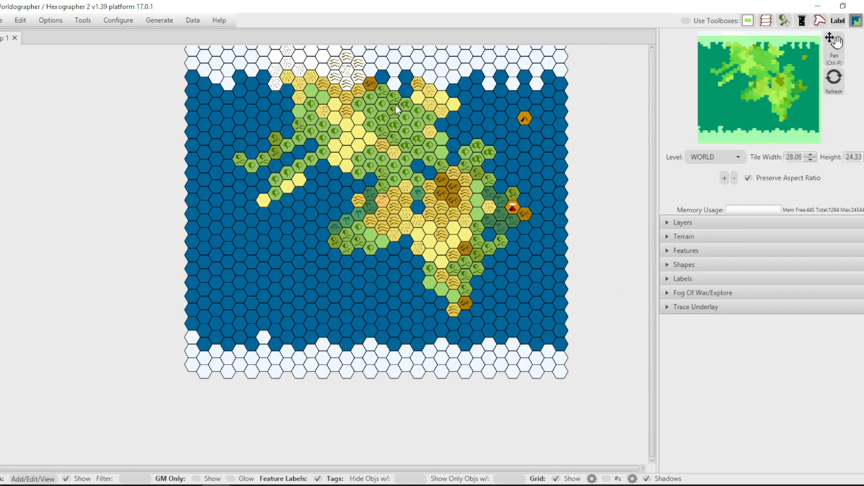
pyautogui.scroll(4, 396, 105)
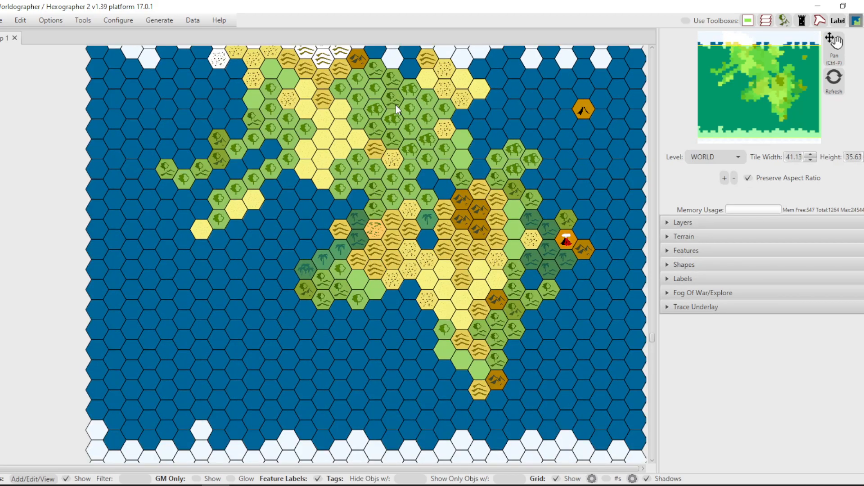
pyautogui.scroll(3, 396, 105)
pyautogui.scroll(2, 318, 141)
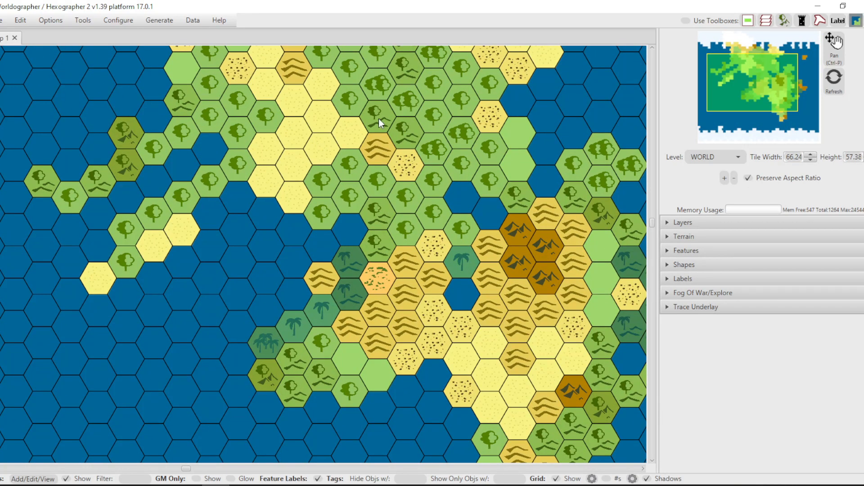
# Save the generated world map as a new .wxx file.
pyautogui.click(709, 157)
pyautogui.press('Escape')
pyautogui.click(2, 21)
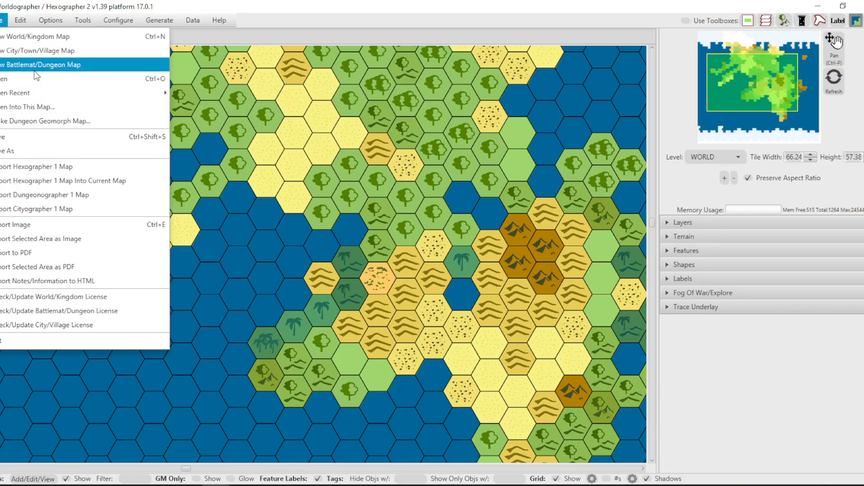
pyautogui.click(39, 151)
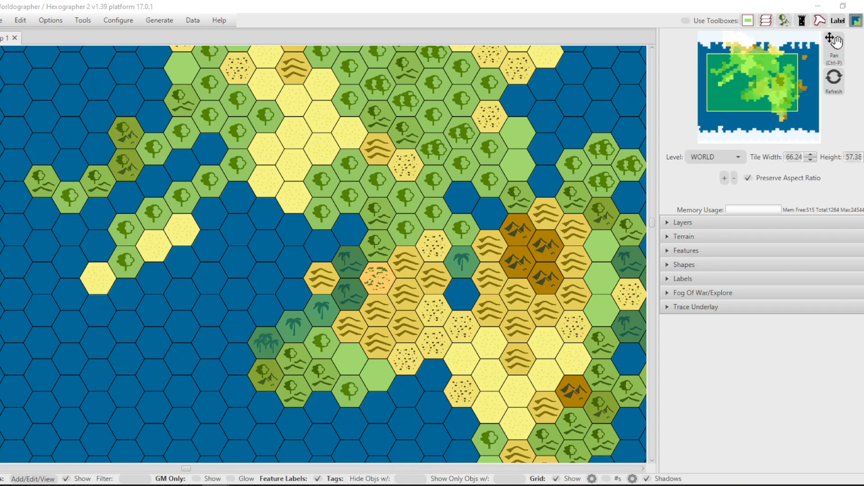
pyautogui.press('Return')
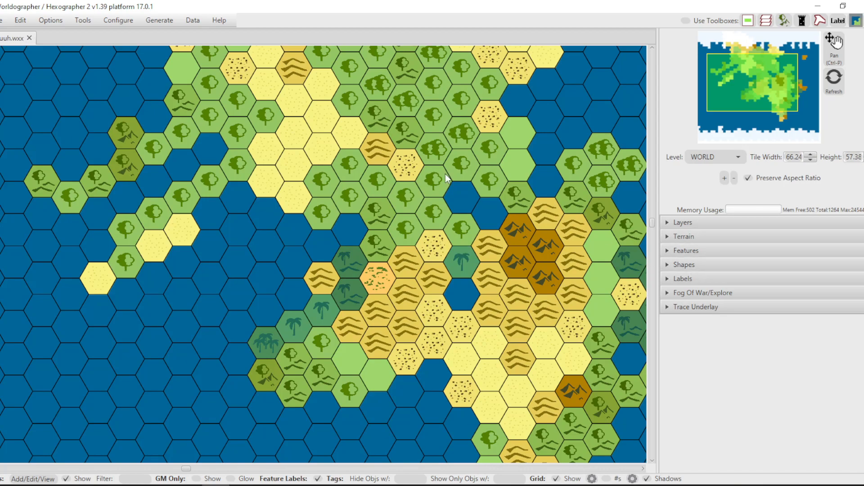
# Show the terrain palette filtered to the Classic set and widen the side panel to fit all its options.
pyautogui.scroll(-3, 449, 218)
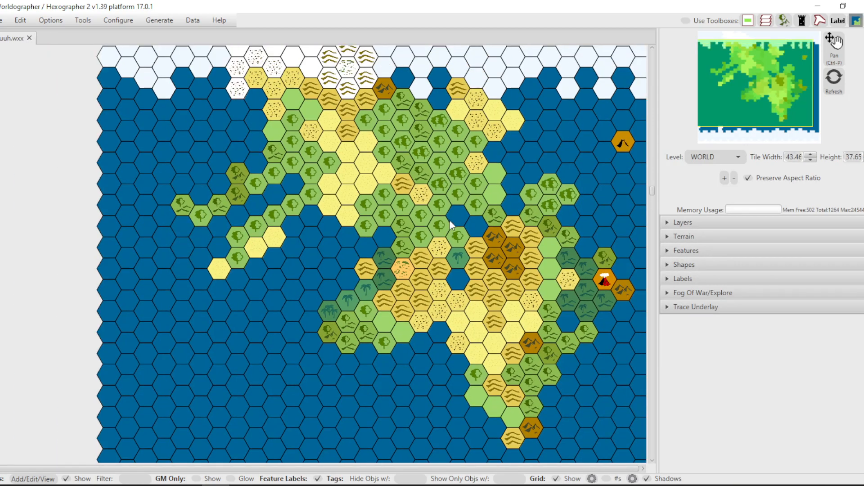
pyautogui.scroll(-1, 454, 292)
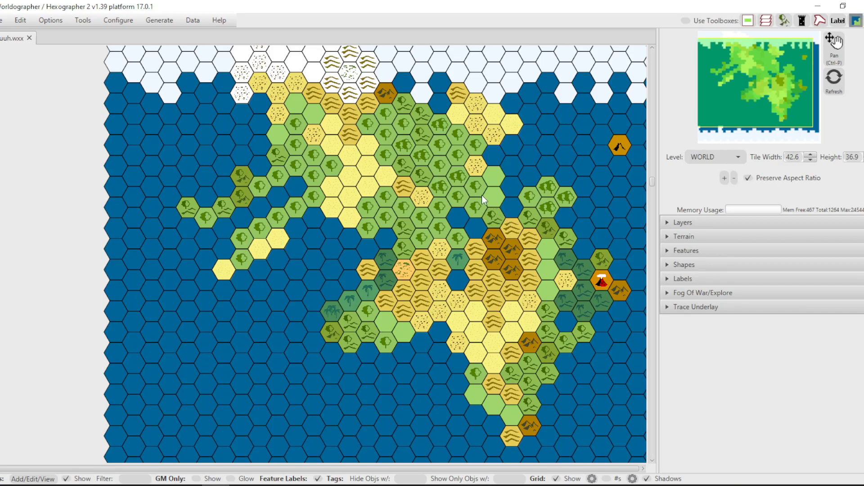
pyautogui.scroll(5, 483, 198)
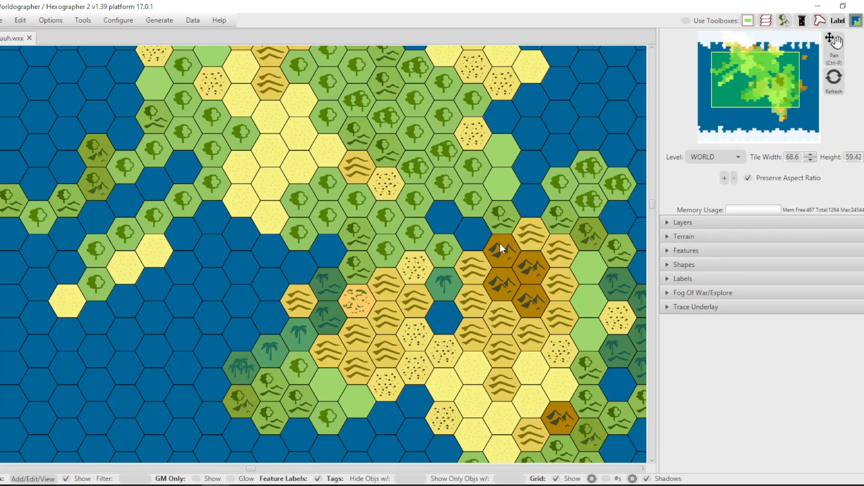
pyautogui.click(669, 238)
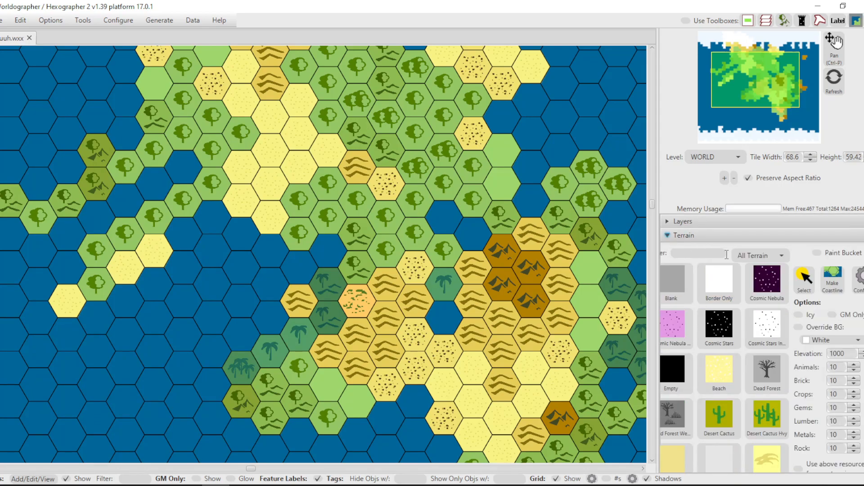
pyautogui.click(763, 257)
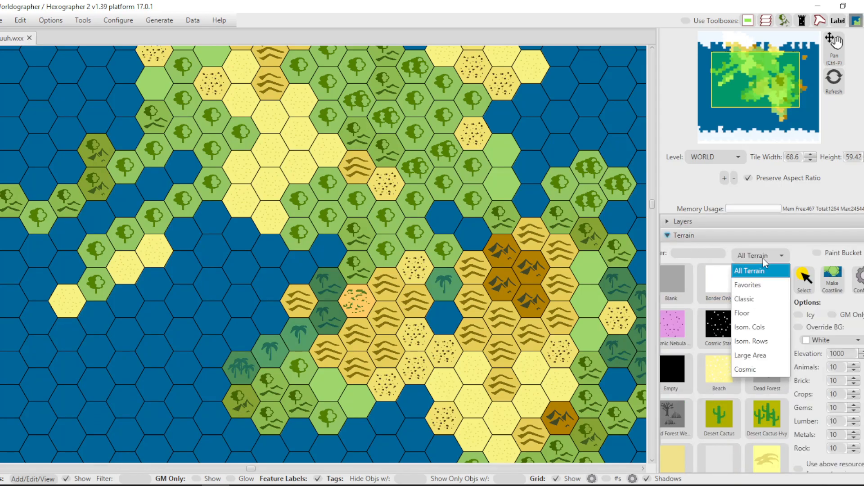
pyautogui.click(758, 300)
pyautogui.moveTo(659, 235); pyautogui.dragTo(598, 240)
pyautogui.moveTo(656, 174); pyautogui.dragTo(635, 193)
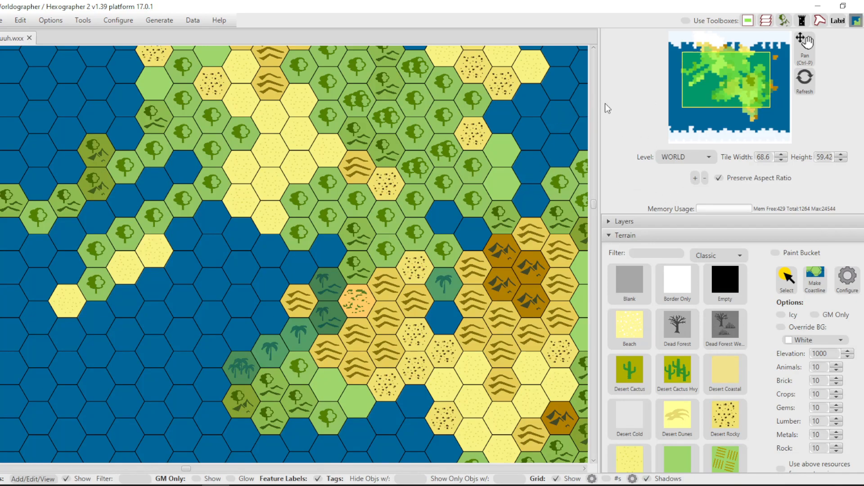
# Create a CONTINENT child level from the world map with 6 tiles across per parent tile.
pyautogui.scroll(-5, 536, 216)
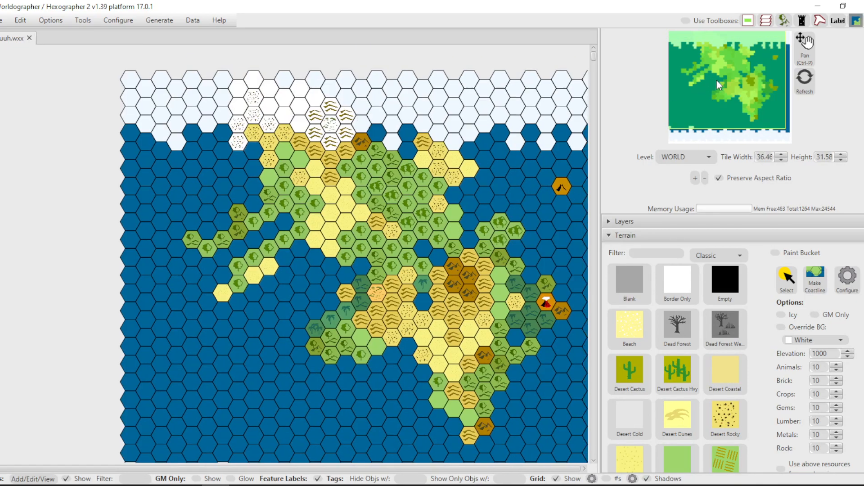
pyautogui.click(717, 80)
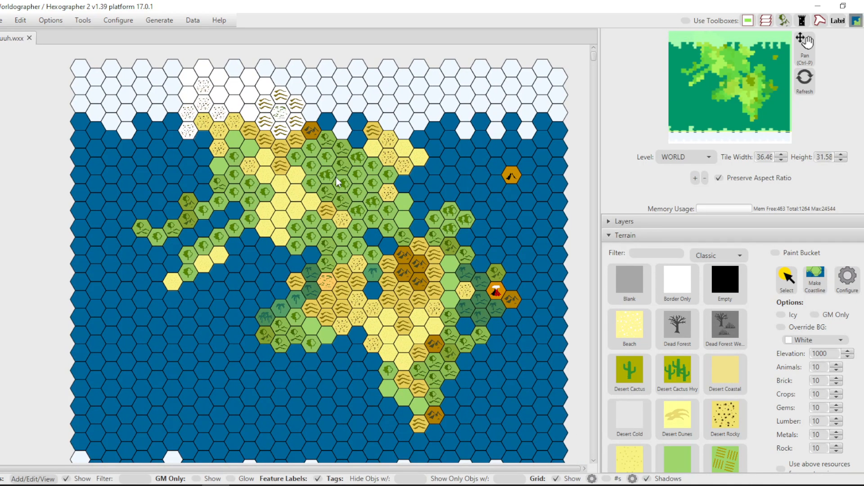
pyautogui.scroll(2, 319, 232)
pyautogui.scroll(1, 318, 228)
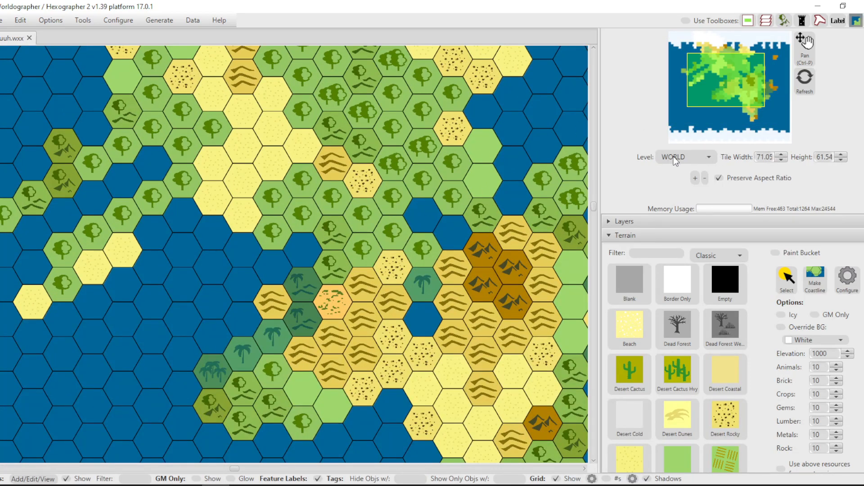
pyautogui.click(707, 157)
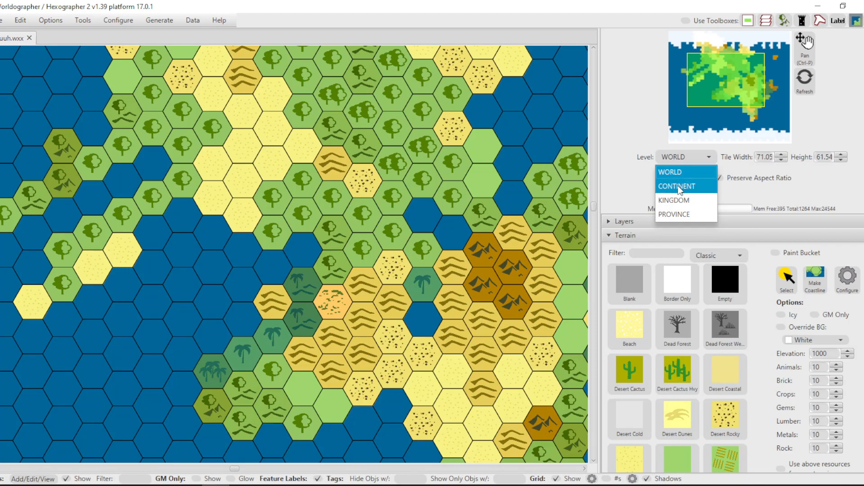
pyautogui.press('Escape')
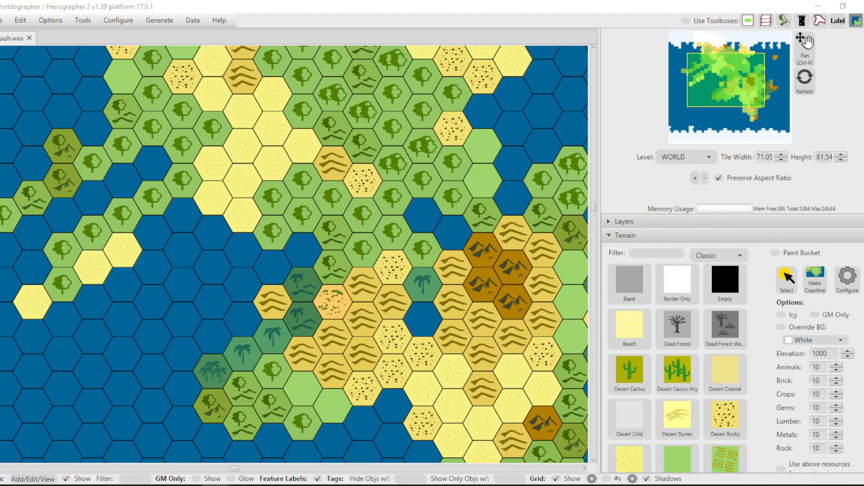
pyautogui.moveTo(863, 100); pyautogui.dragTo(401, 96)
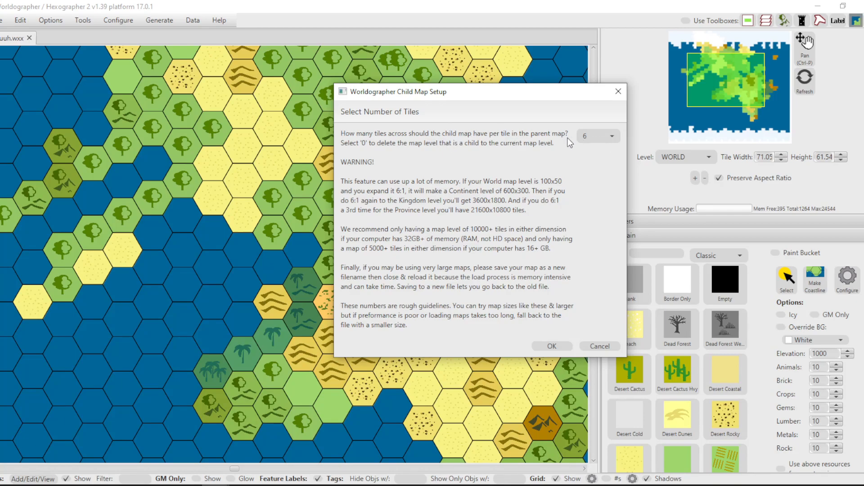
pyautogui.moveTo(560, 100); pyautogui.dragTo(624, 125)
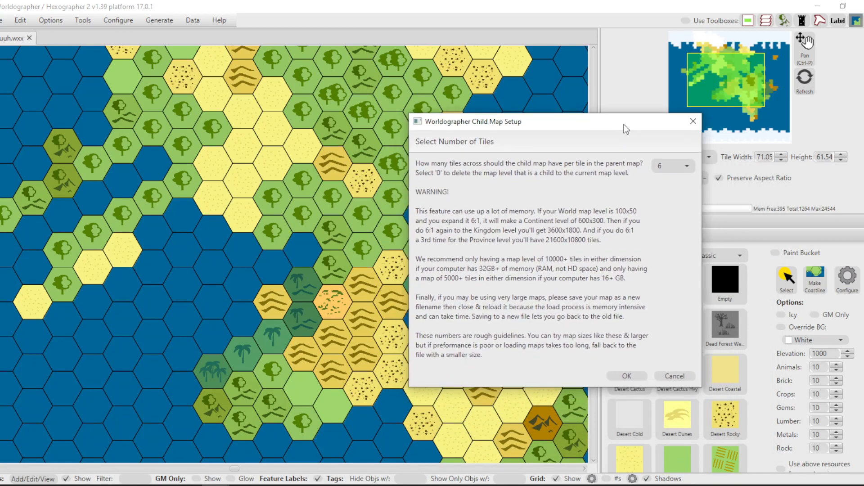
pyautogui.click(626, 375)
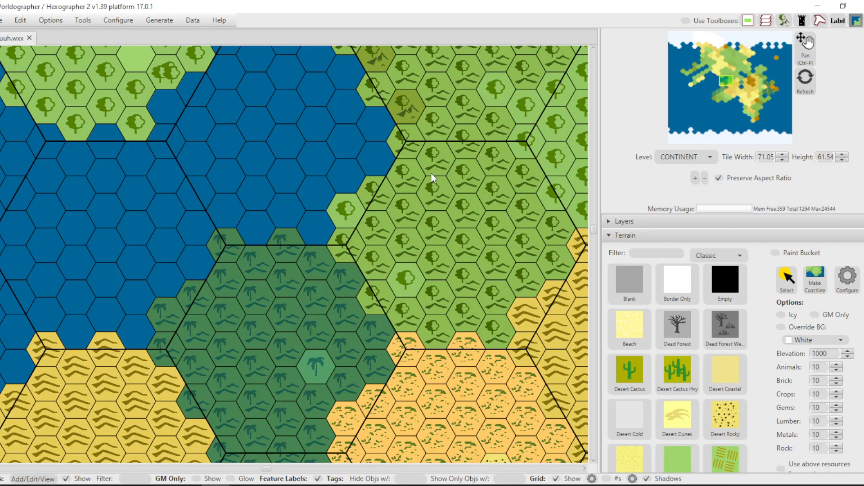
# Examine the CONTINENT level's terrain and coastlines around the western islands and the northern mainland.
pyautogui.scroll(-2, 431, 174)
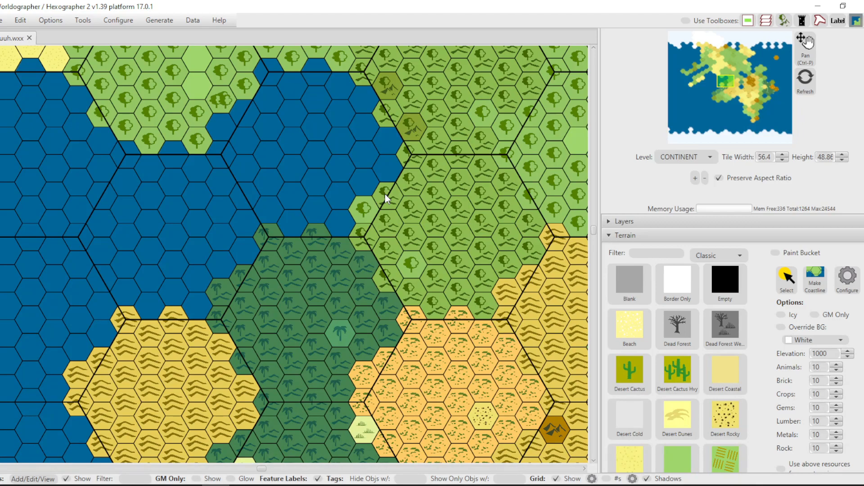
pyautogui.scroll(-5, 525, 135)
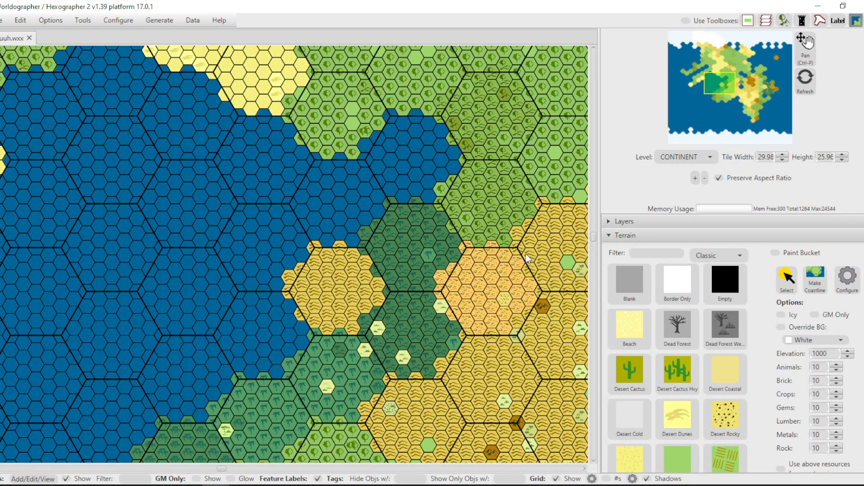
pyautogui.scroll(-5, 515, 168)
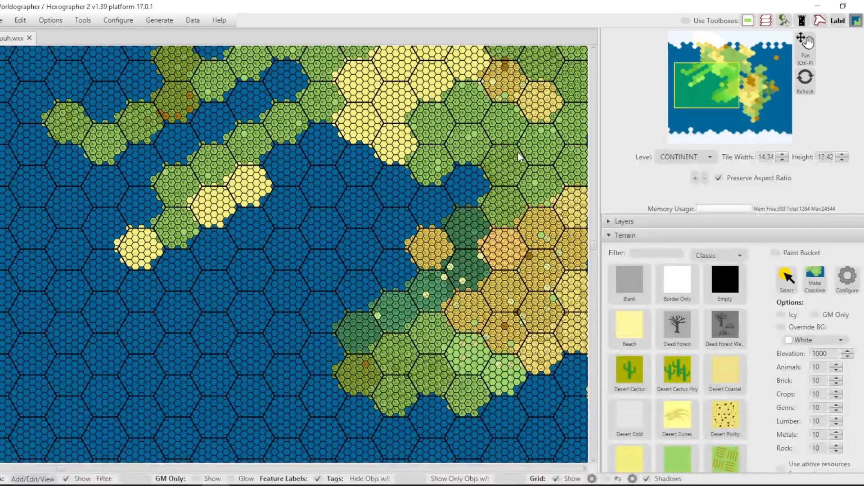
pyautogui.scroll(-1, 517, 156)
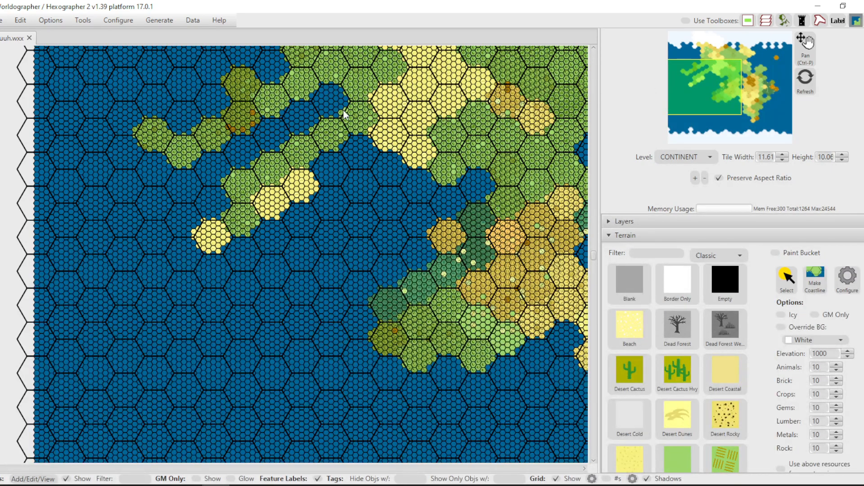
pyautogui.moveTo(699, 88); pyautogui.dragTo(708, 72)
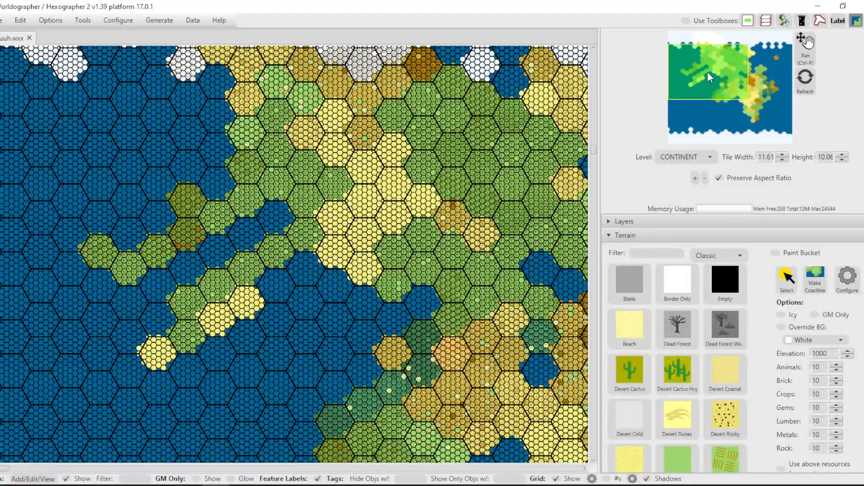
pyautogui.moveTo(708, 74)
pyautogui.mouseDown()
pyautogui.moveTo(739, 96)
pyautogui.moveTo(712, 120)
pyautogui.moveTo(730, 99)
pyautogui.moveTo(709, 86)
pyautogui.mouseUp()
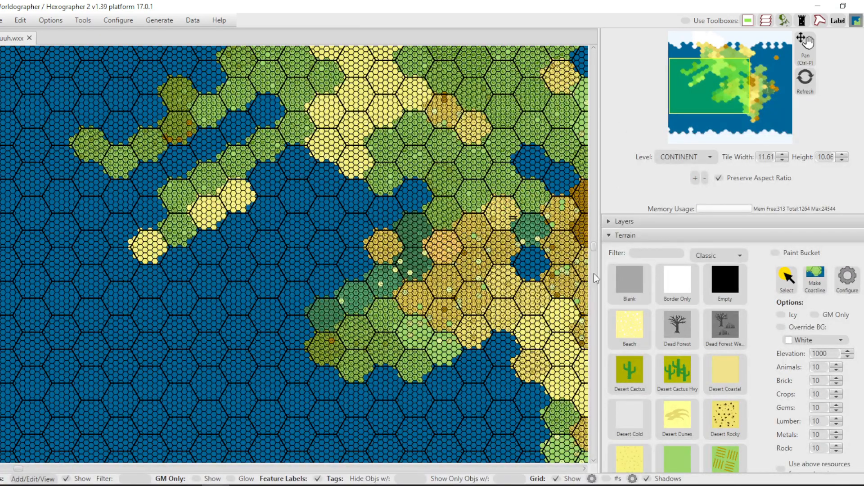
# Paint Water Ocean tiles over the southern edge of the sandy tip of the western island chain.
pyautogui.scroll(-4, 646, 272)
pyautogui.scroll(-8, 647, 272)
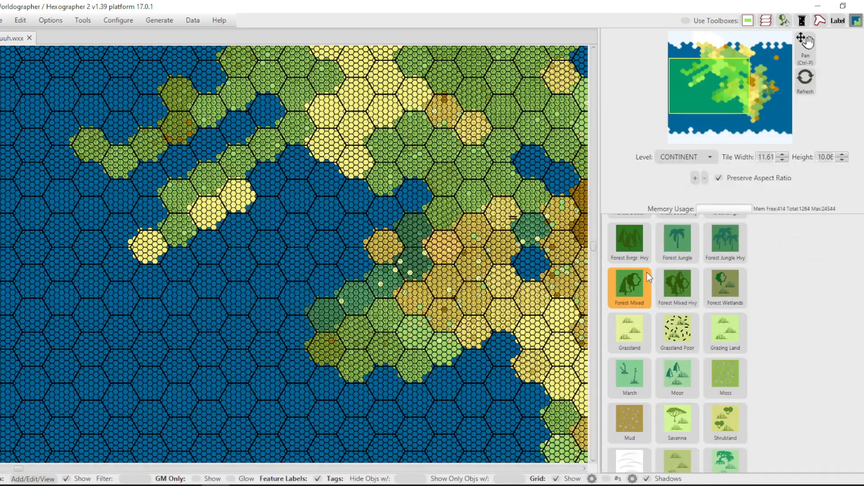
pyautogui.scroll(-10, 647, 272)
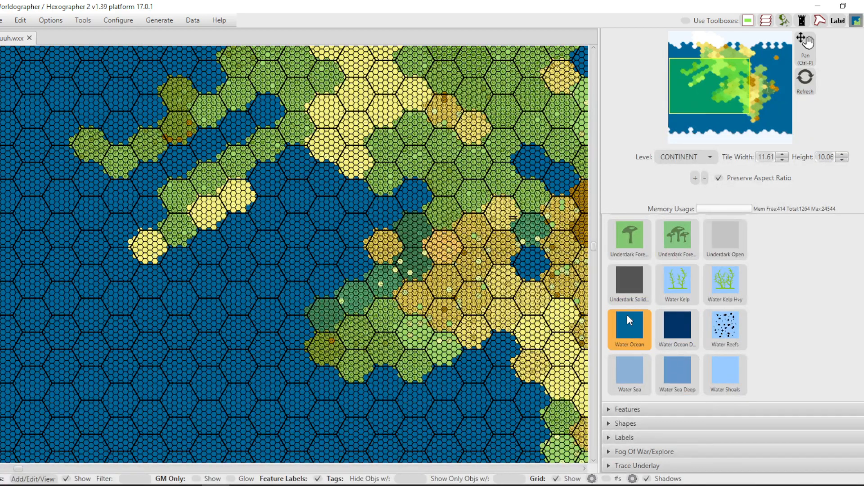
pyautogui.click(630, 321)
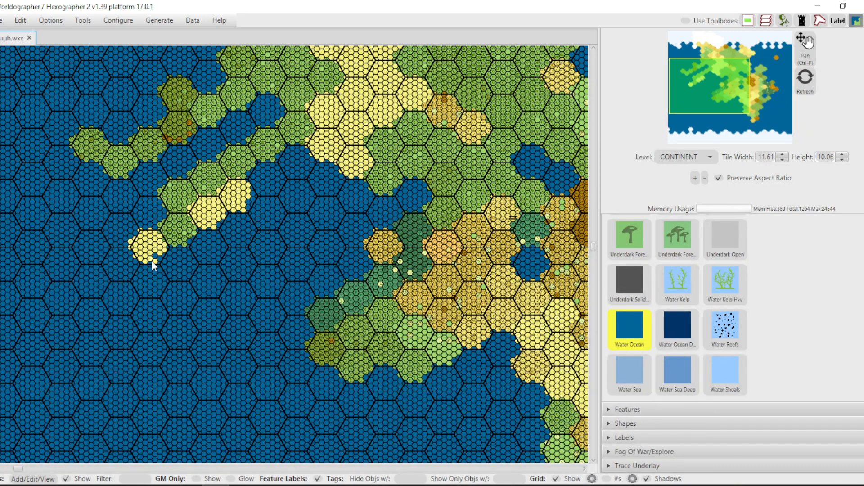
# Enable Wide Terrain Placement (3 tiles across) and reshape the western island and peninsula coastlines with Water Ocean.
pyautogui.click(46, 24)
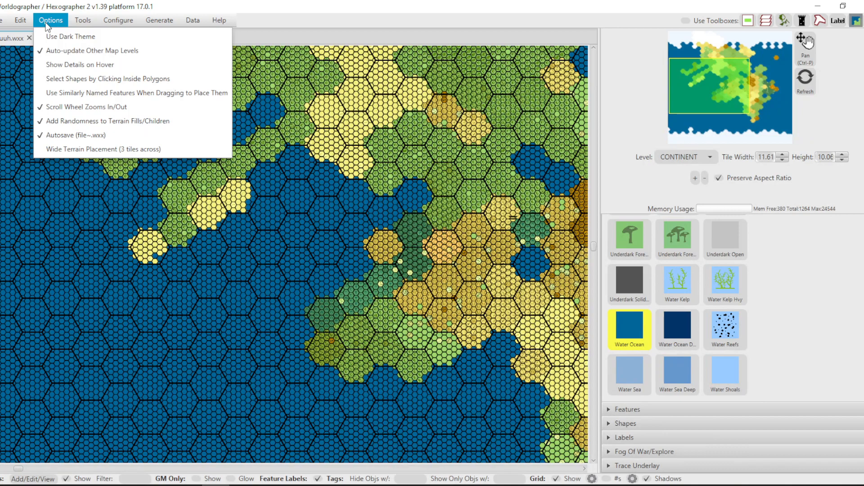
pyautogui.click(61, 152)
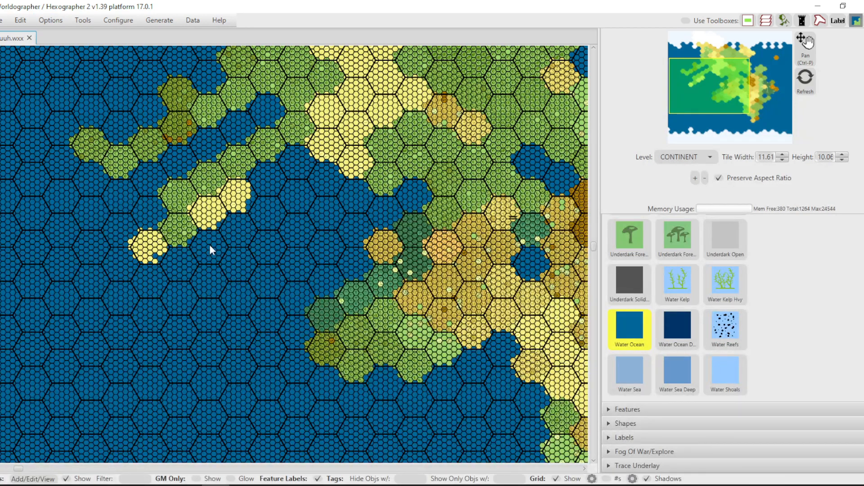
pyautogui.click(146, 264)
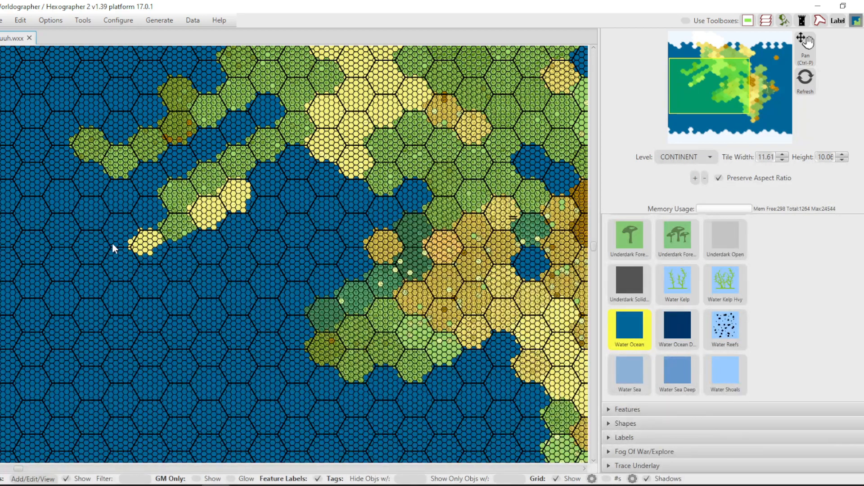
pyautogui.moveTo(121, 237); pyautogui.dragTo(125, 235)
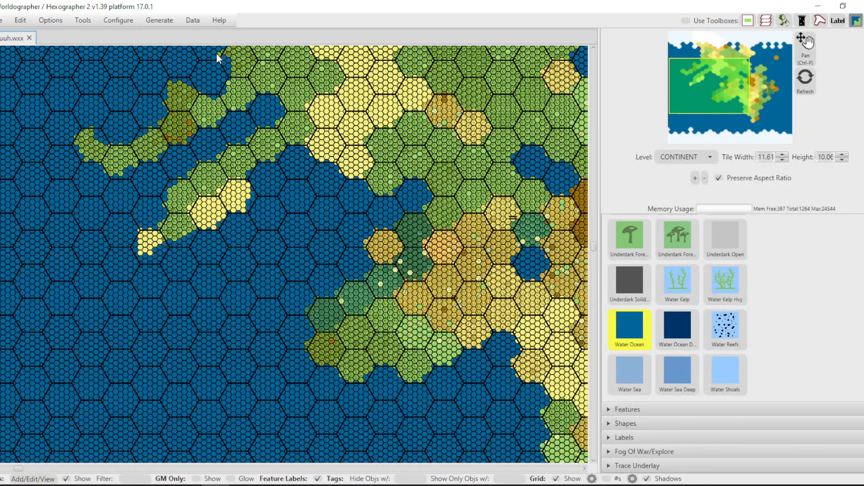
# Paint a wide patch of Grazing Land across the border between the northwestern coastal farmland and the neighbouring deciduous forest.
pyautogui.moveTo(719, 77); pyautogui.dragTo(714, 55)
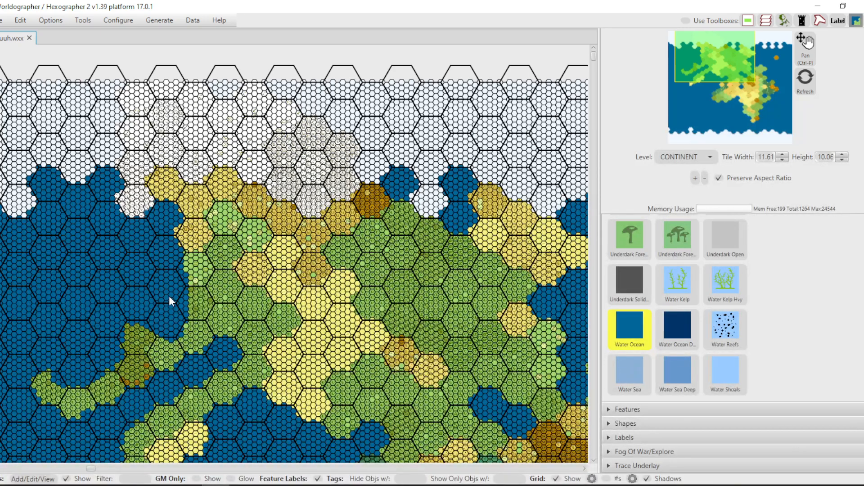
pyautogui.scroll(10, 169, 296)
pyautogui.scroll(7, 212, 233)
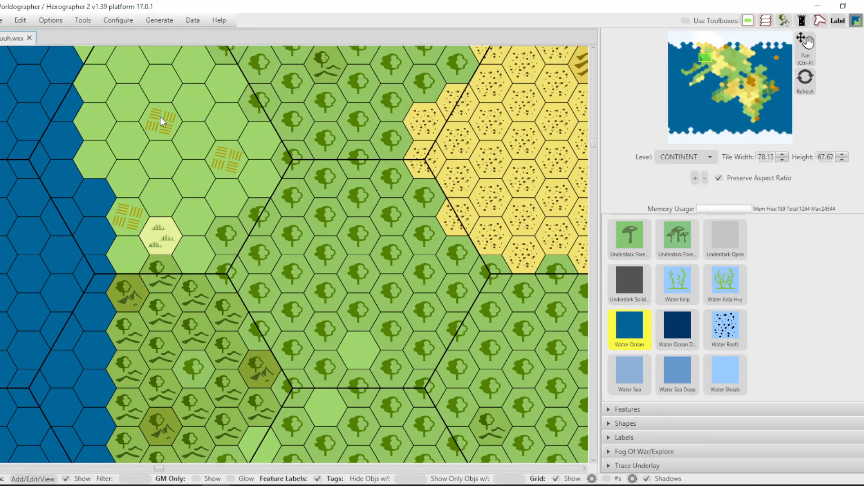
pyautogui.scroll(-3, 228, 235)
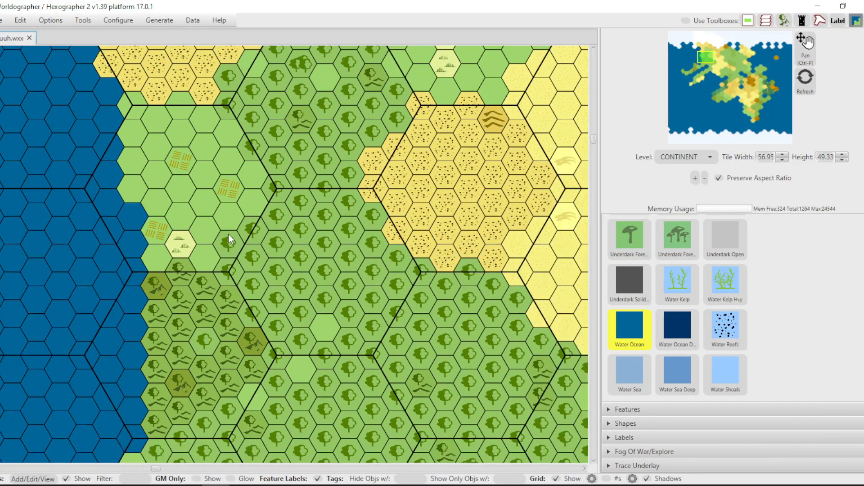
pyautogui.scroll(10, 690, 274)
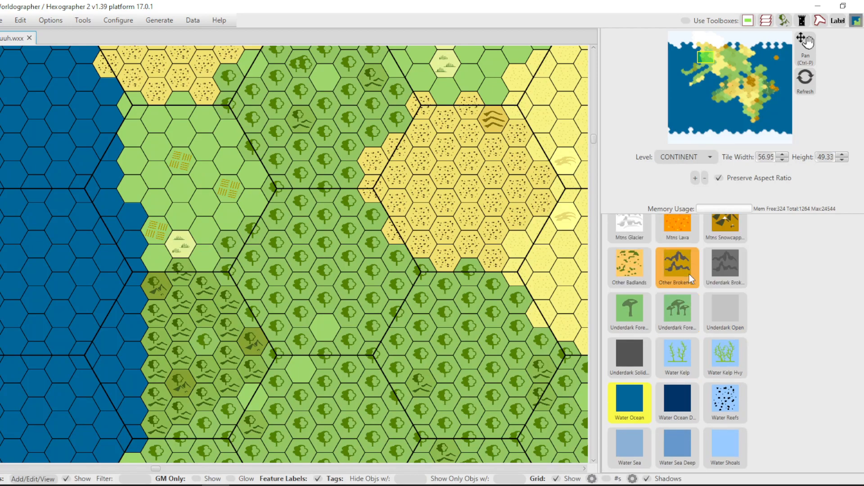
pyautogui.scroll(8, 690, 275)
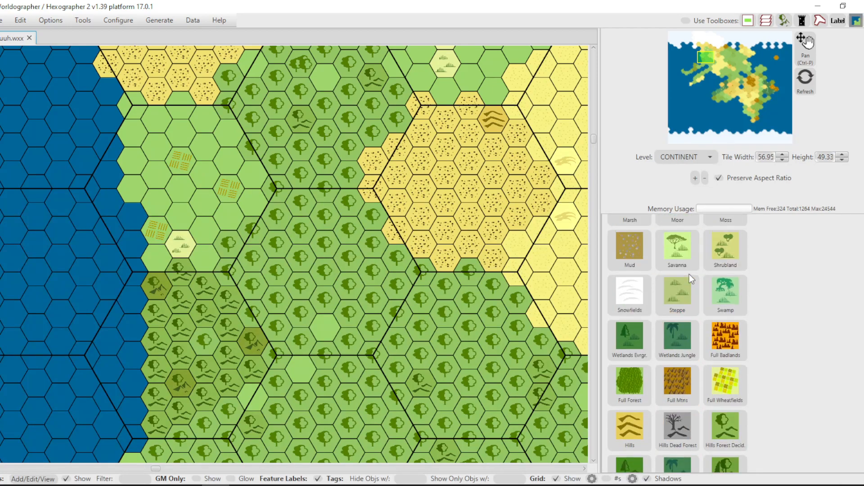
pyautogui.scroll(1, 689, 275)
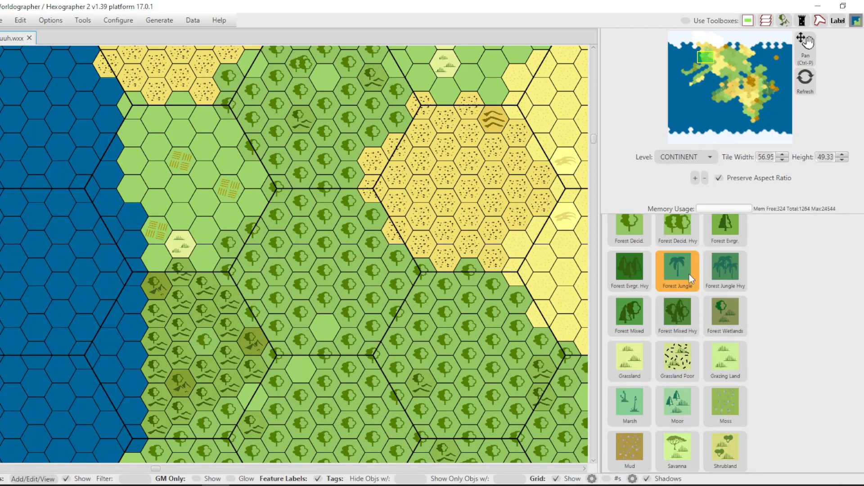
pyautogui.scroll(-1, 689, 274)
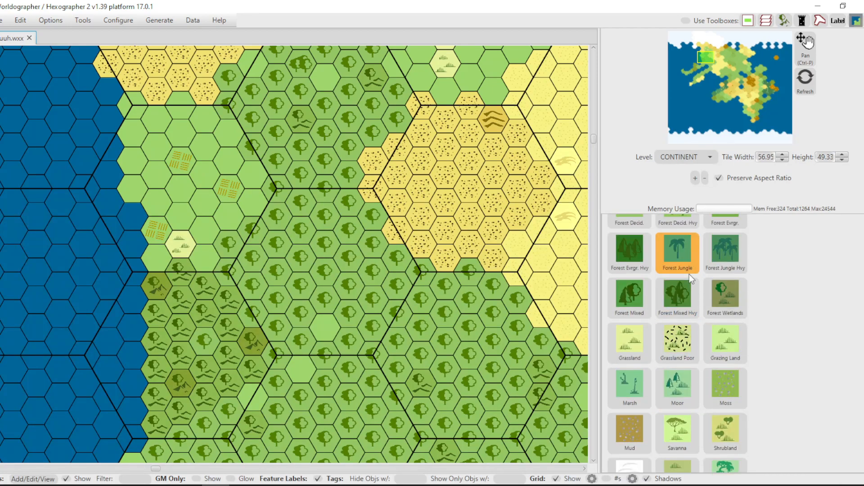
pyautogui.click(731, 347)
pyautogui.click(253, 233)
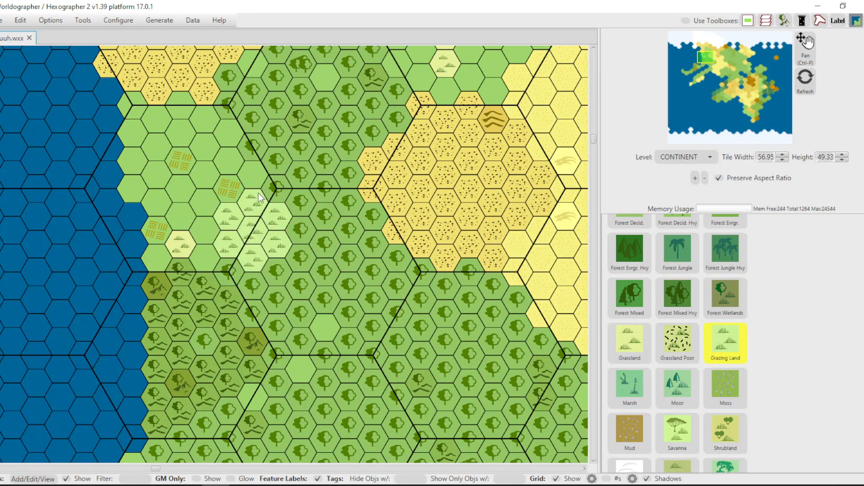
# Turn off Wide Terrain Placement (3 tiles across) so terrain is painted one tile at a time.
pyautogui.click(21, 21)
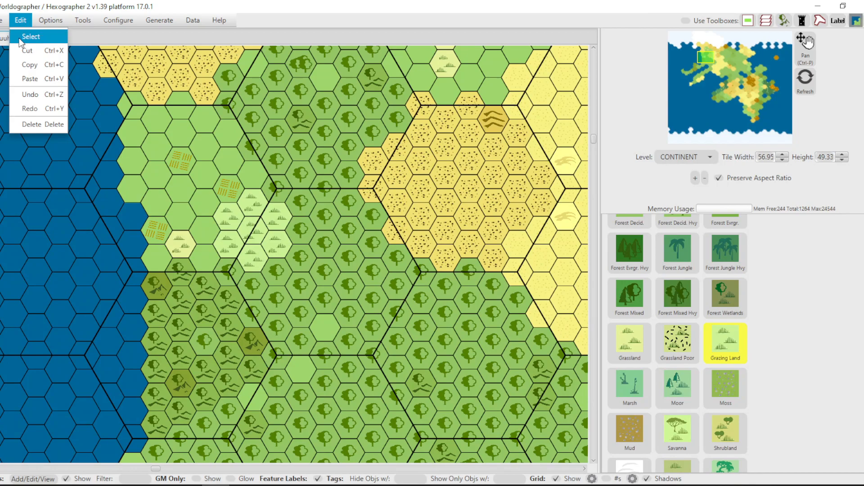
pyautogui.click(51, 20)
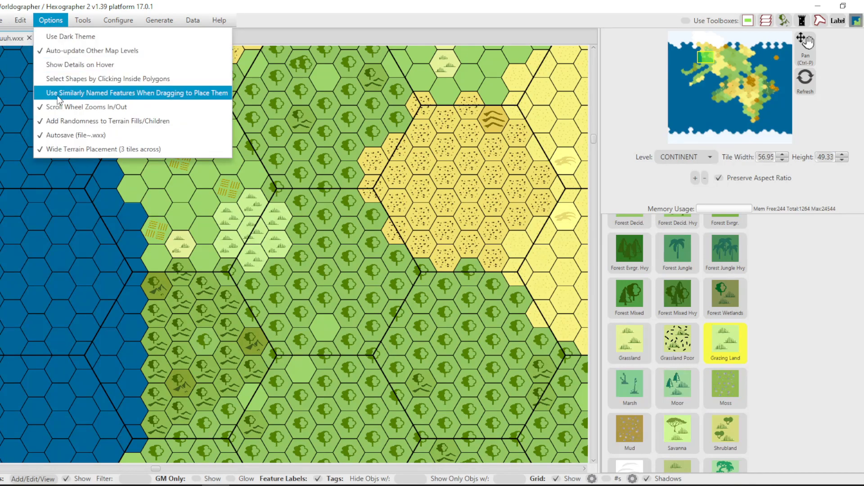
pyautogui.click(74, 149)
# Break up the edges of the grazing patch, the adjacent forest and the hills to the south with single Farmland tiles.
pyautogui.scroll(-2, 671, 267)
pyautogui.scroll(-5, 671, 266)
pyautogui.scroll(-4, 669, 269)
pyautogui.scroll(5, 668, 268)
pyautogui.scroll(8, 669, 270)
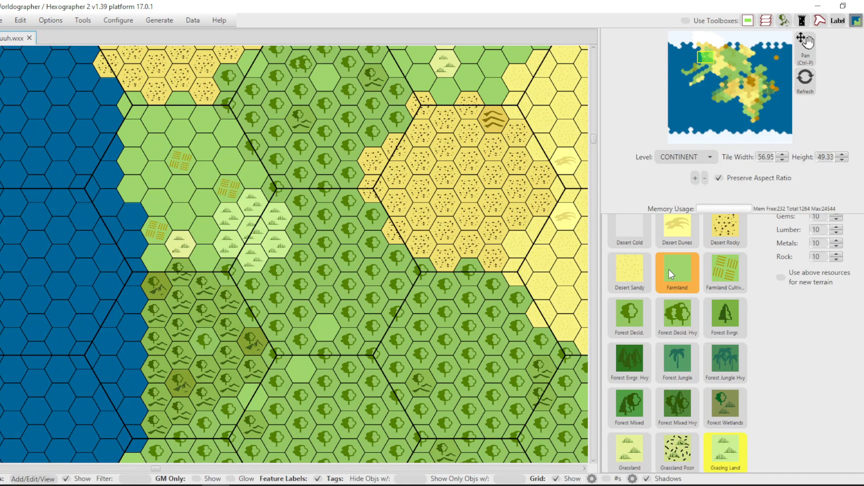
pyautogui.click(688, 273)
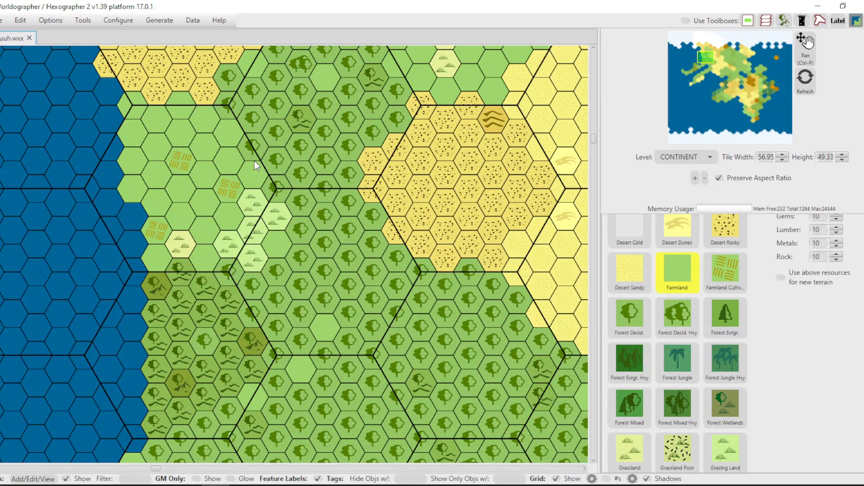
pyautogui.click(256, 116)
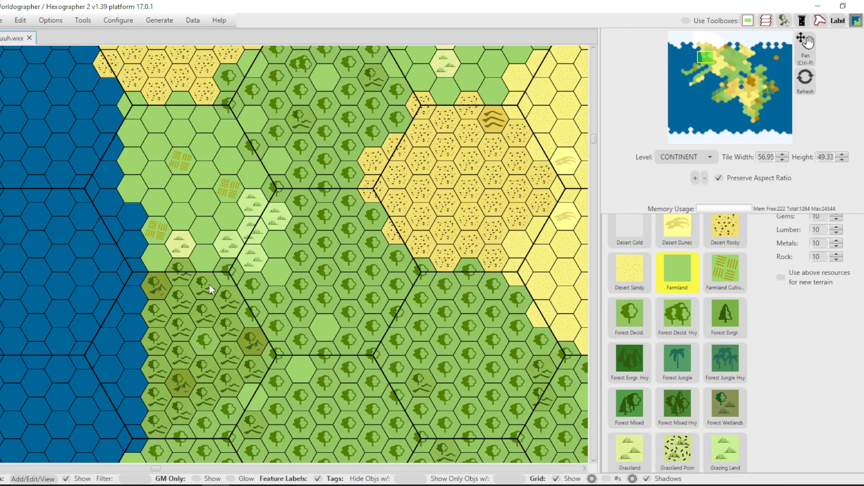
pyautogui.click(151, 280)
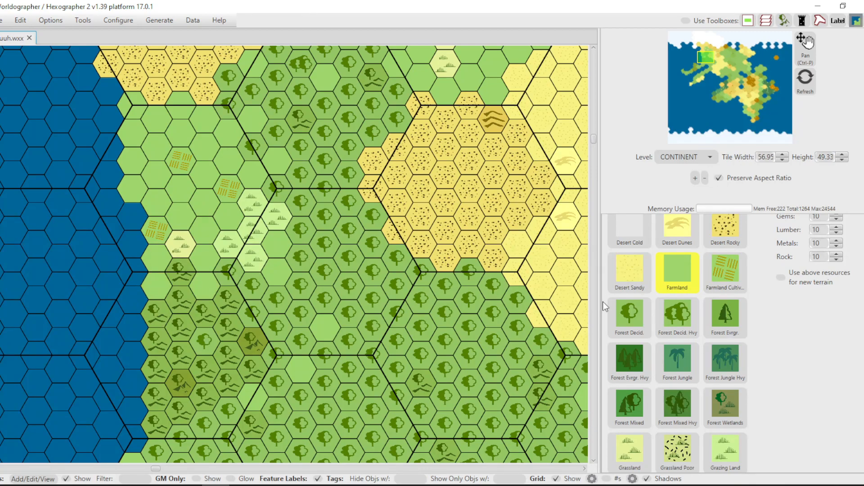
# Scatter Forest Decid. and Grassland tiles through the coastal farmland and add Shrubland tiles along the southern edge of the rocky desert above it.
pyautogui.click(638, 309)
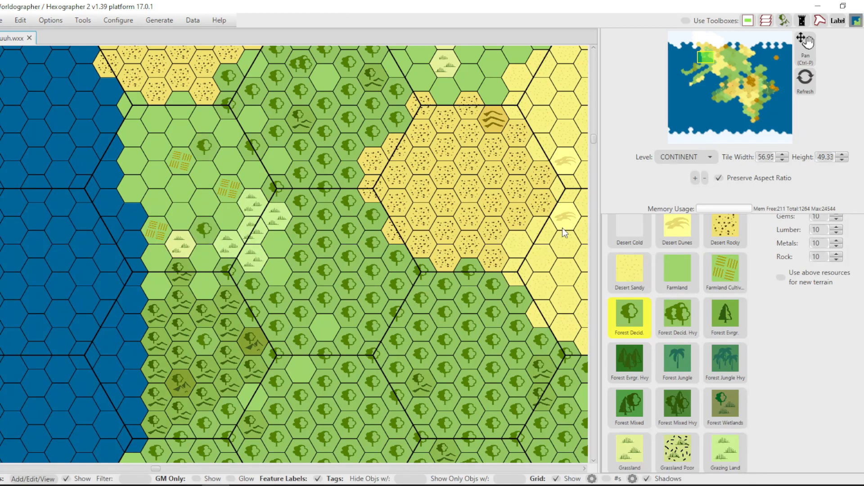
pyautogui.scroll(-3, 686, 272)
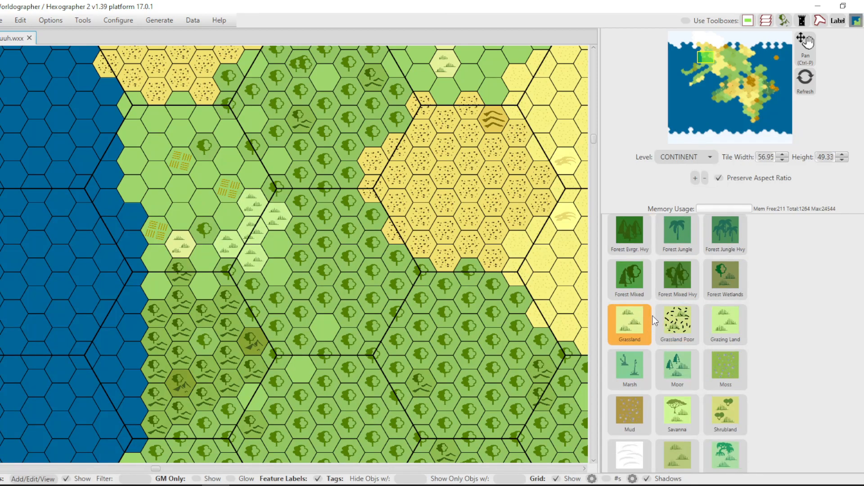
pyautogui.click(631, 325)
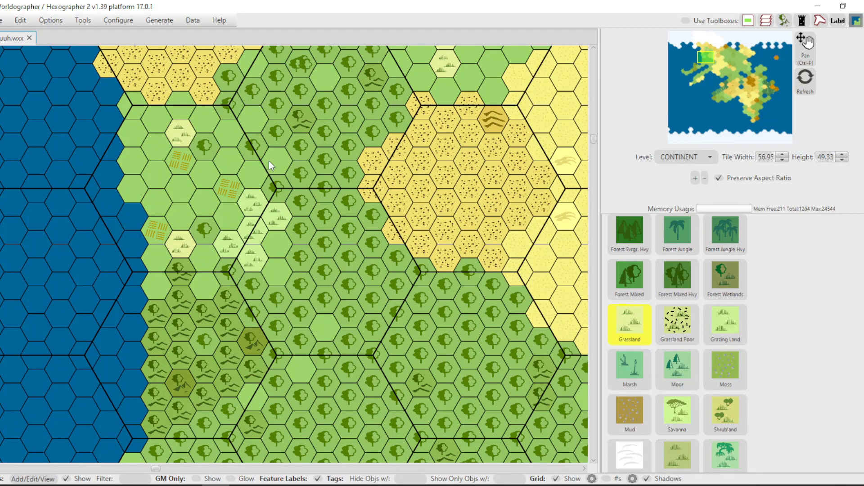
pyautogui.scroll(-2, 681, 329)
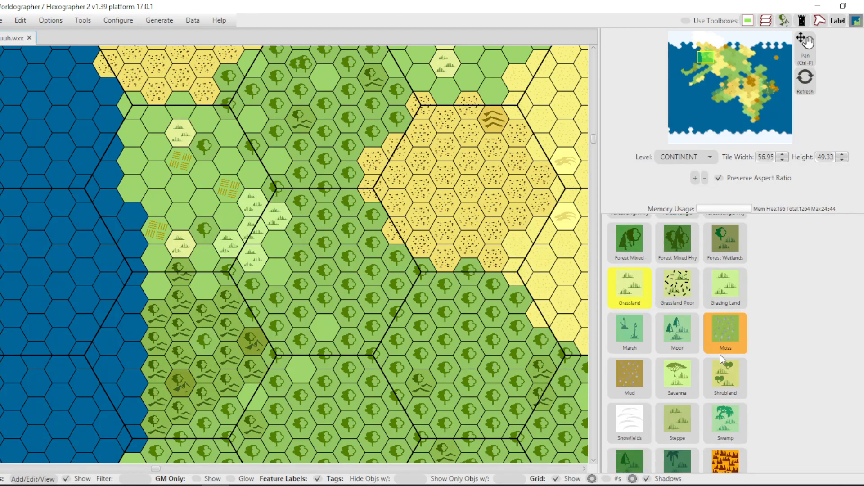
pyautogui.click(726, 374)
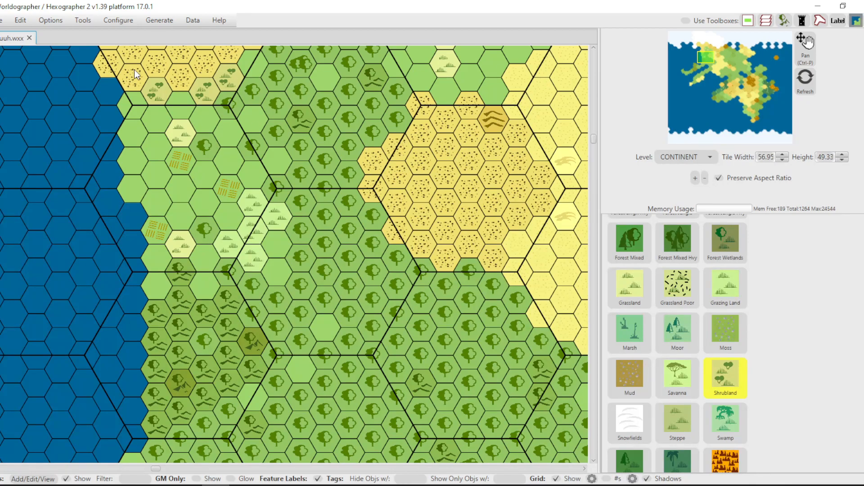
# Switch the map to the WORLD level and examine the western peninsula and islands there.
pyautogui.scroll(-1, 439, 171)
pyautogui.scroll(-4, 490, 217)
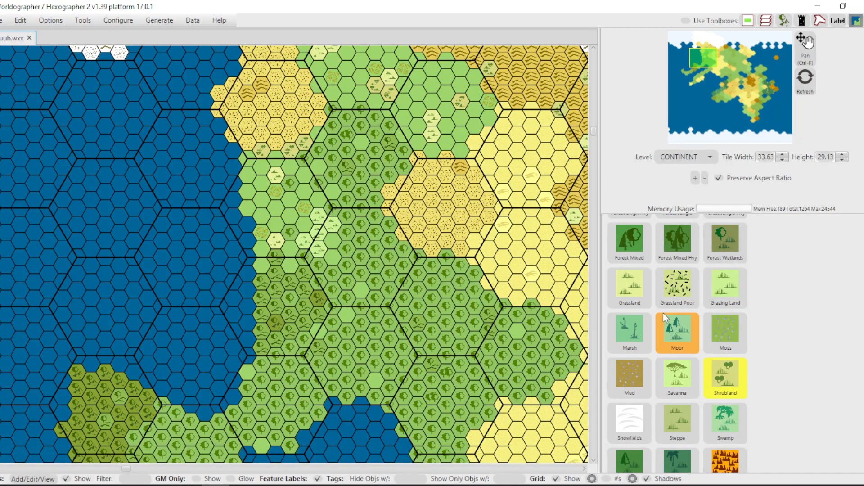
pyautogui.scroll(-5, 671, 300)
pyautogui.moveTo(705, 69)
pyautogui.mouseDown()
pyautogui.moveTo(713, 55)
pyautogui.moveTo(744, 52)
pyautogui.moveTo(743, 71)
pyautogui.moveTo(679, 75)
pyautogui.moveTo(698, 64)
pyautogui.mouseUp()
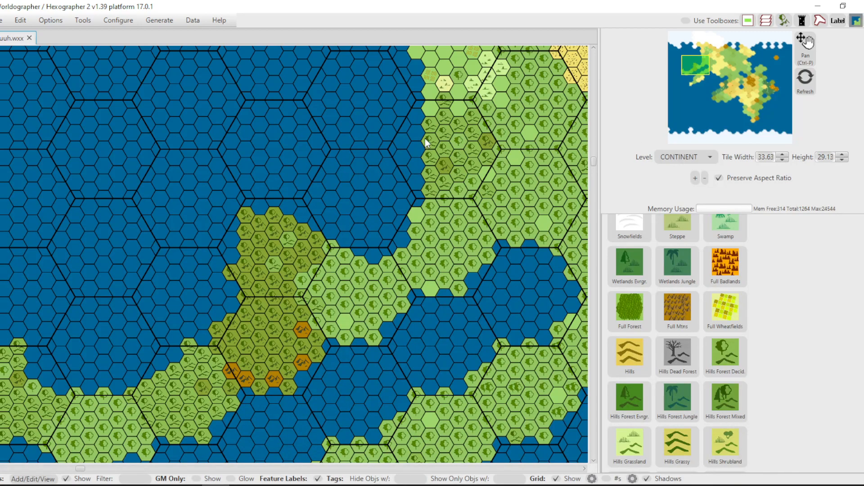
pyautogui.click(678, 154)
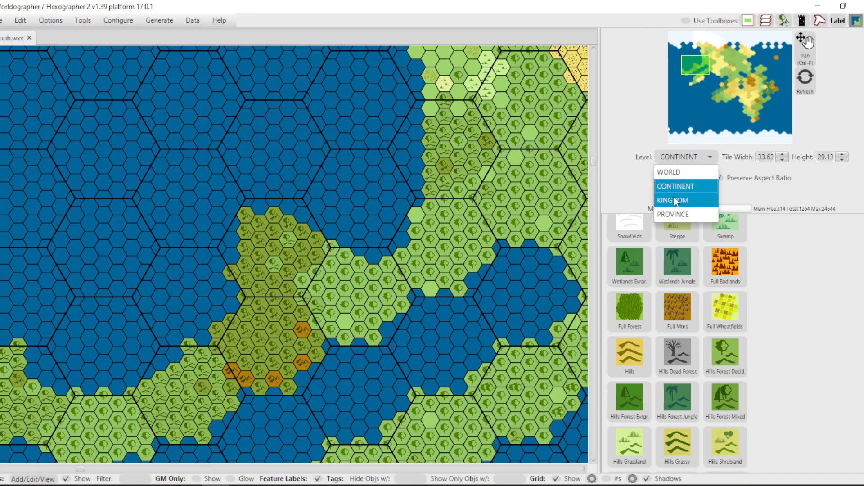
pyautogui.click(668, 172)
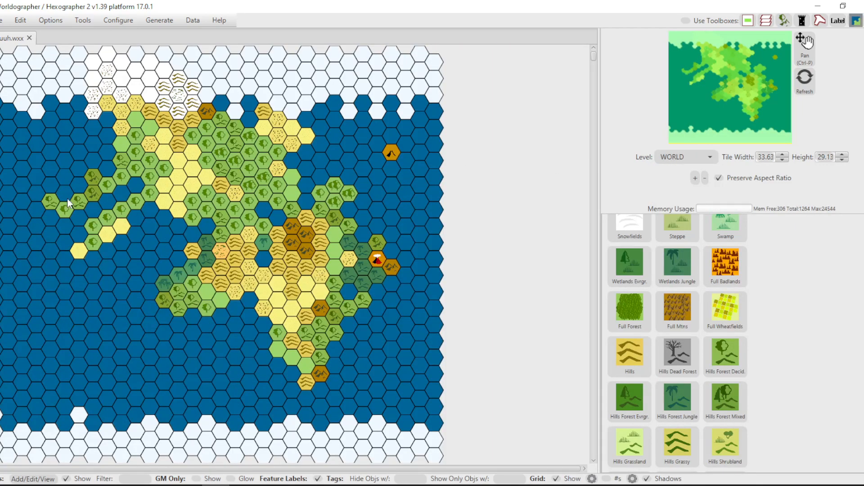
pyautogui.scroll(2, 47, 198)
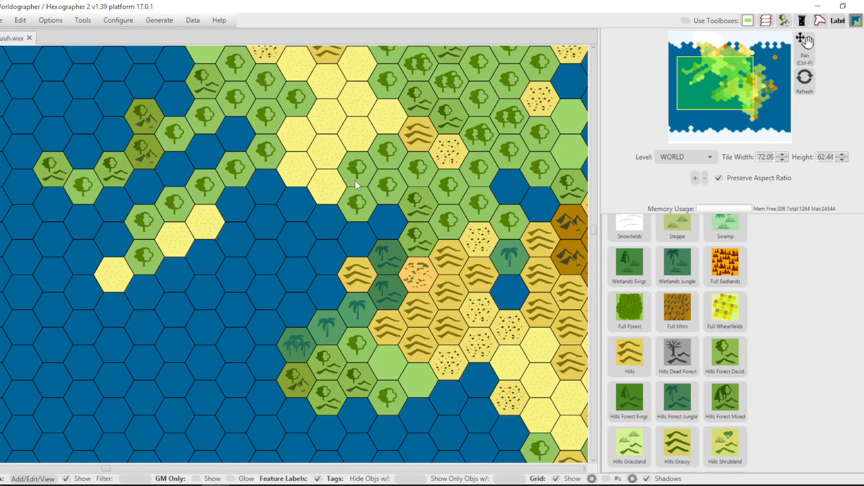
# Return to the CONTINENT level and examine how the forested mountain tiles on the western peninsula were expanded.
pyautogui.click(712, 160)
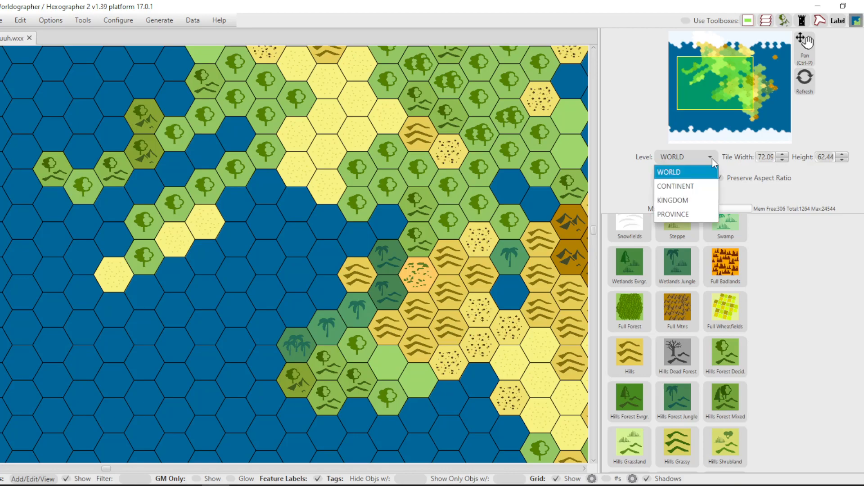
pyautogui.click(686, 186)
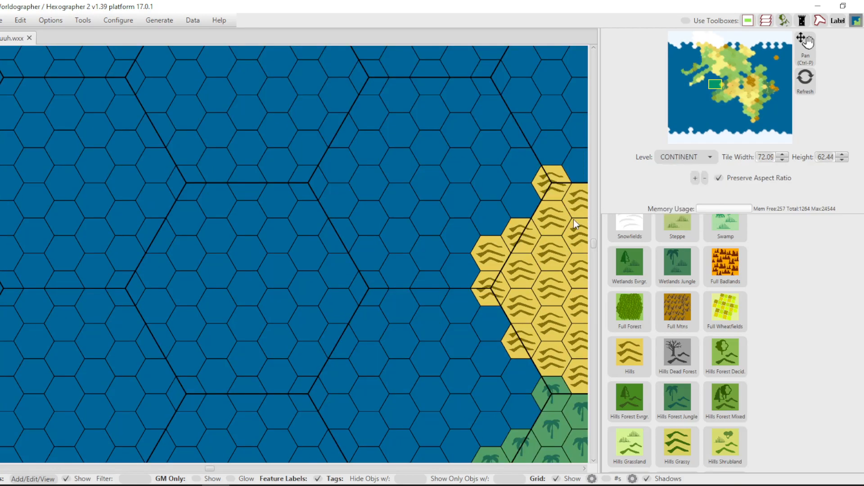
pyautogui.scroll(-3, 573, 220)
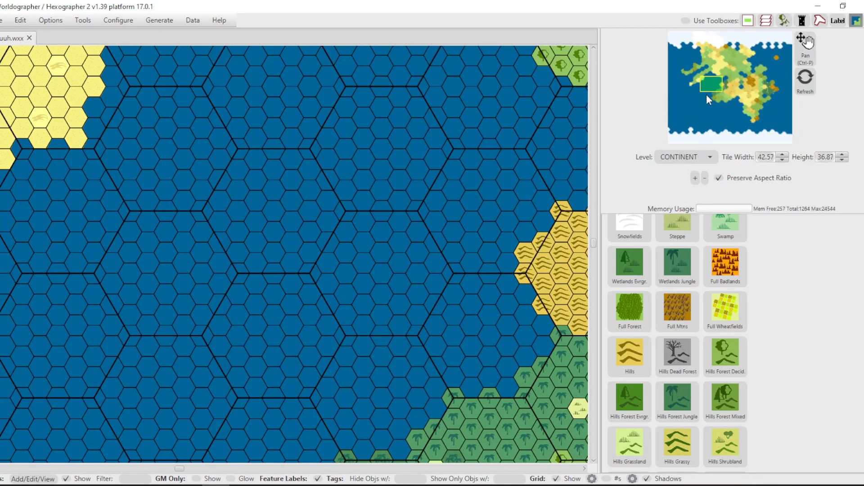
pyautogui.moveTo(710, 85); pyautogui.dragTo(690, 68)
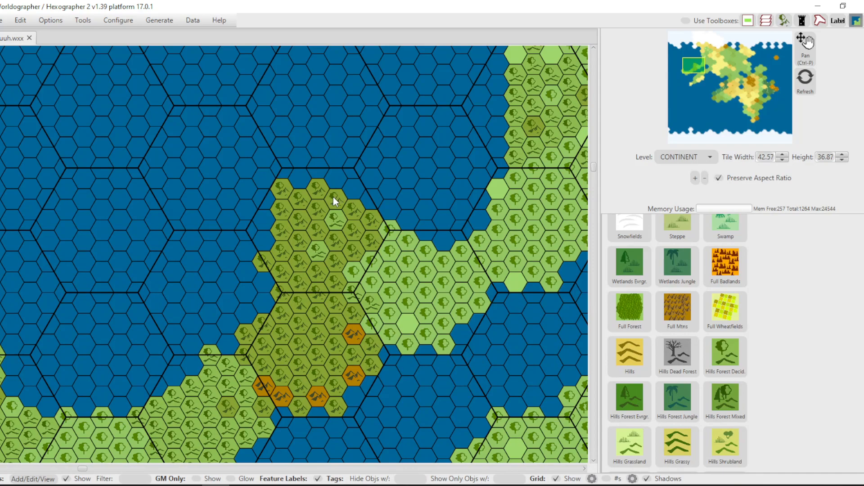
pyautogui.scroll(5, 334, 197)
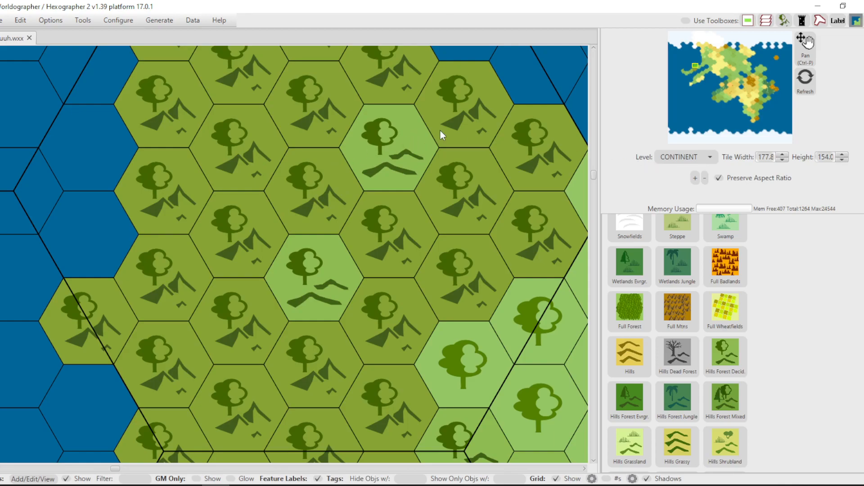
pyautogui.scroll(-3, 440, 132)
# Paint a small lake of Water Ocean tiles in the farmland just north of the northwestern deciduous forest.
pyautogui.moveTo(701, 72); pyautogui.dragTo(706, 52)
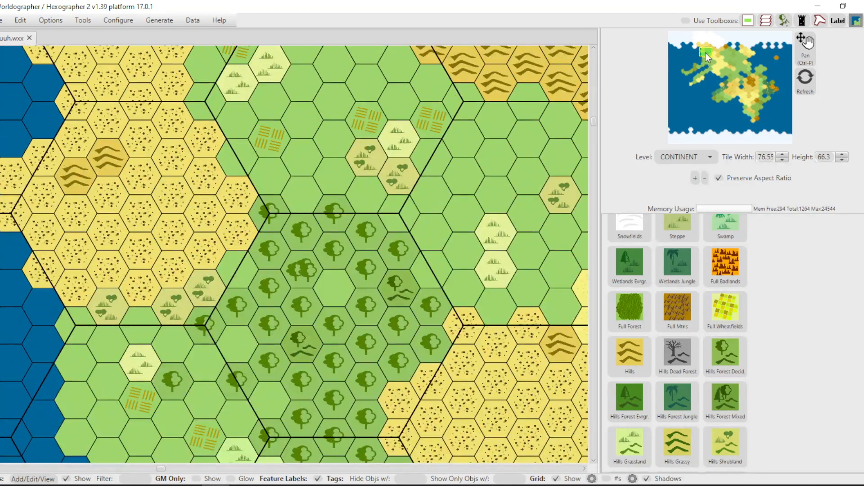
pyautogui.scroll(-8, 679, 248)
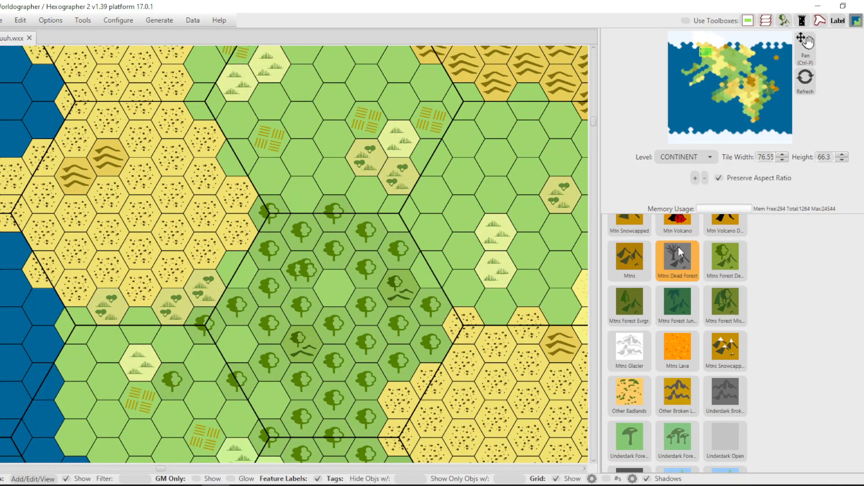
pyautogui.scroll(-4, 679, 247)
pyautogui.click(632, 342)
pyautogui.click(275, 182)
pyautogui.click(314, 187)
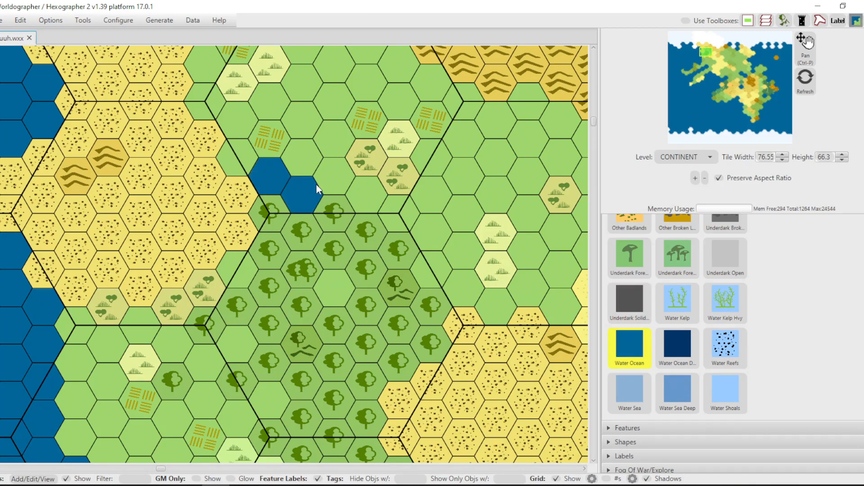
# Paint a two-tile Water Ocean lake in the northwestern coastal farmland, between the lone forest tile and the grazing patch.
pyautogui.scroll(-3, 469, 157)
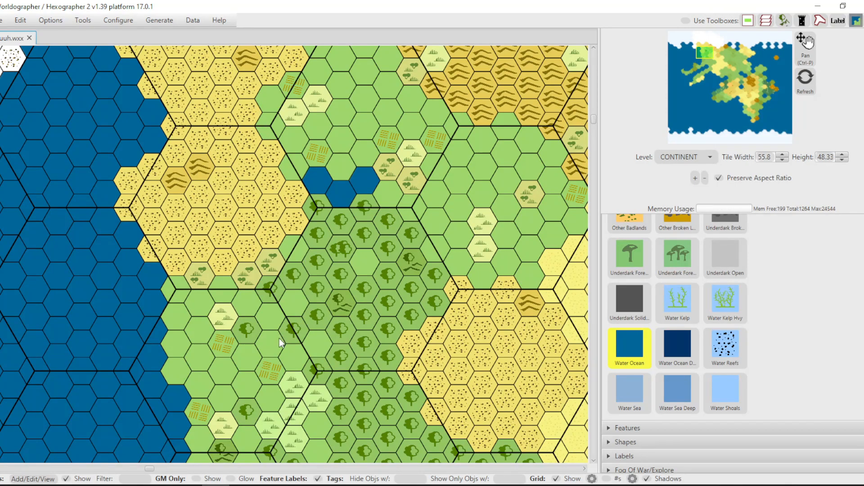
pyautogui.click(262, 358)
pyautogui.click(245, 361)
pyautogui.scroll(4, 249, 390)
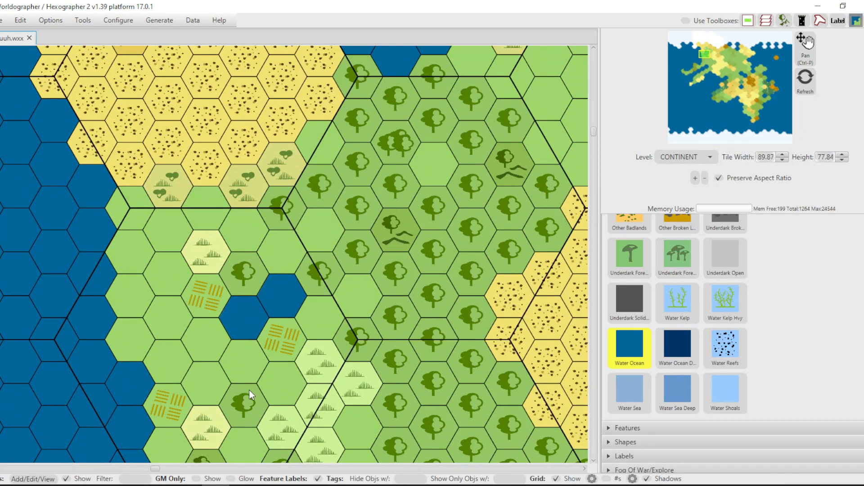
# Carve Water Ocean channels through the northwestern coast's rocky desert, farmland and forested hills, splitting off small offshore islands.
pyautogui.scroll(-7, 321, 153)
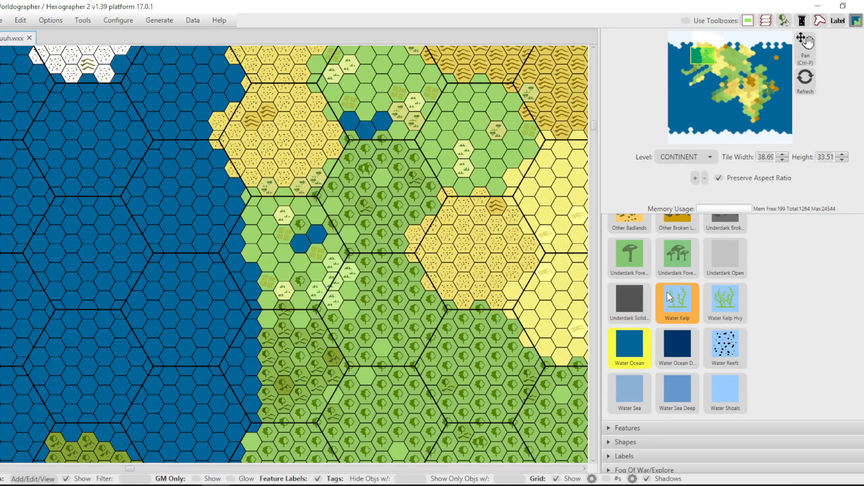
pyautogui.scroll(10, 658, 280)
pyautogui.scroll(8, 658, 281)
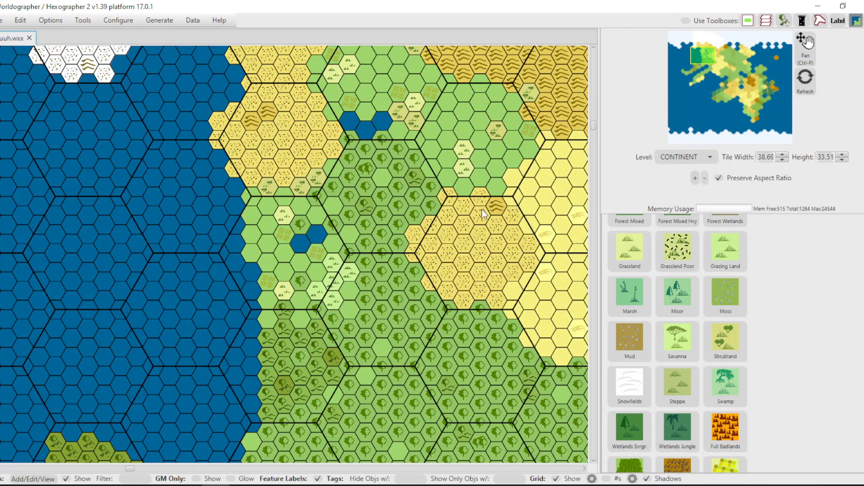
pyautogui.moveTo(234, 173); pyautogui.dragTo(253, 169)
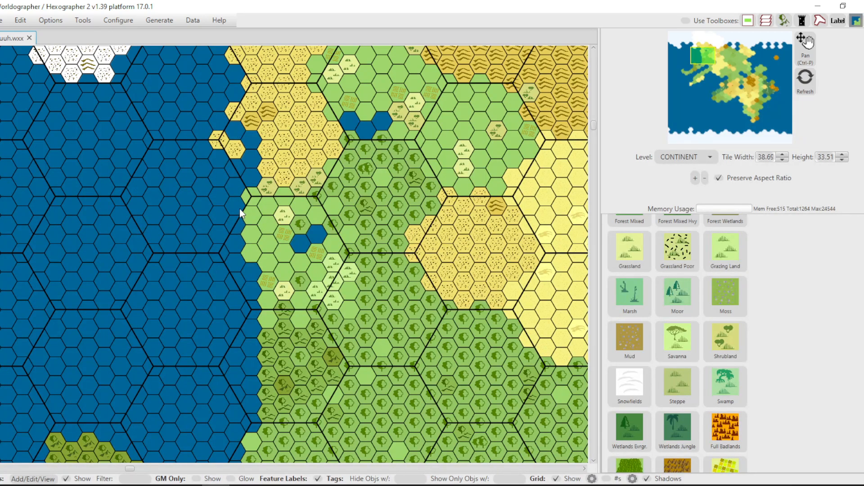
pyautogui.moveTo(268, 185); pyautogui.dragTo(278, 224)
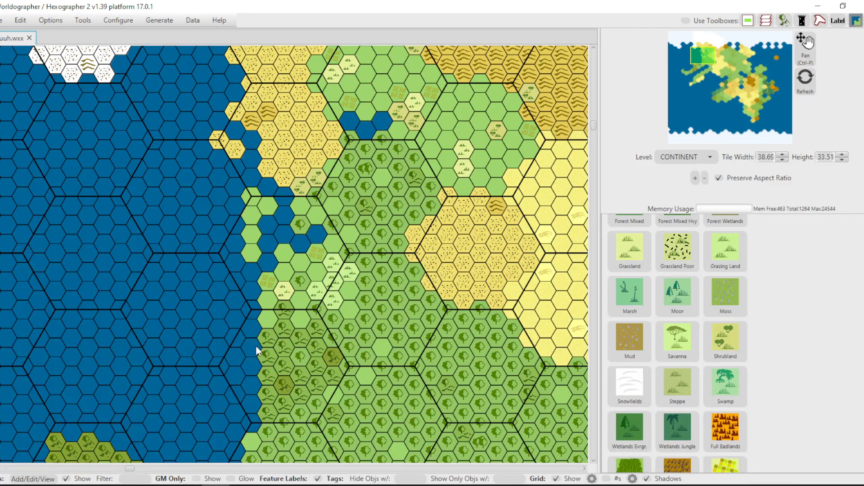
pyautogui.moveTo(285, 367)
pyautogui.mouseDown()
pyautogui.moveTo(299, 403)
pyautogui.moveTo(275, 431)
pyautogui.mouseUp()
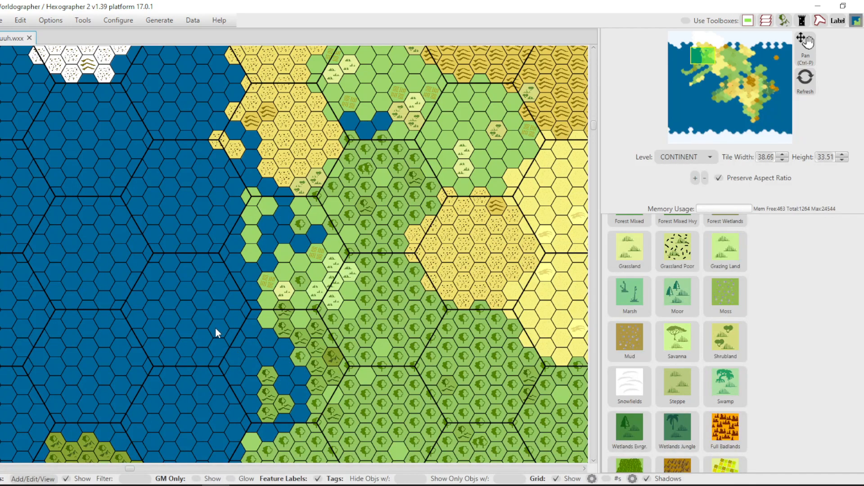
# Create the KINGDOM level child map from the continent map with 6 tiles across per parent tile.
pyautogui.scroll(3, 282, 190)
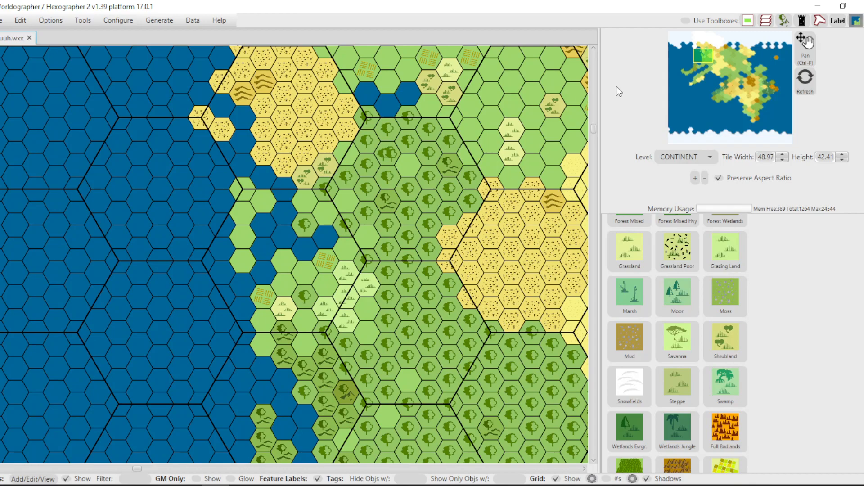
pyautogui.moveTo(704, 56)
pyautogui.mouseDown()
pyautogui.moveTo(720, 54)
pyautogui.moveTo(685, 61)
pyautogui.moveTo(701, 59)
pyautogui.mouseUp()
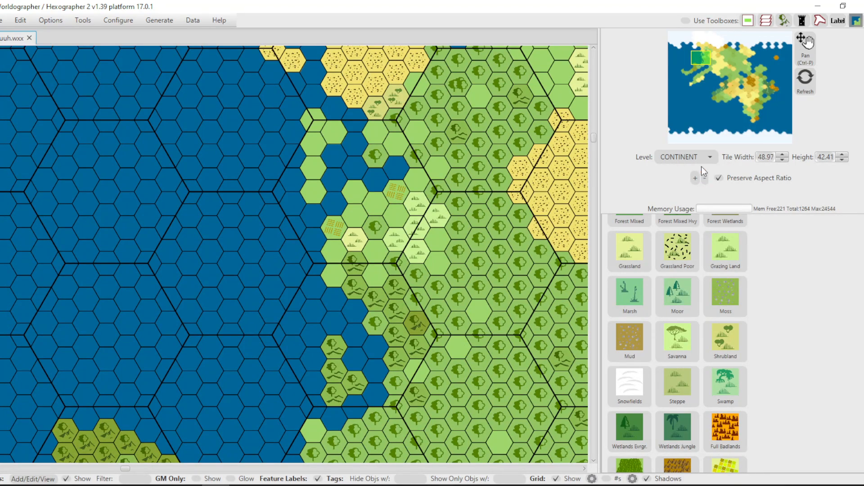
pyautogui.click(682, 158)
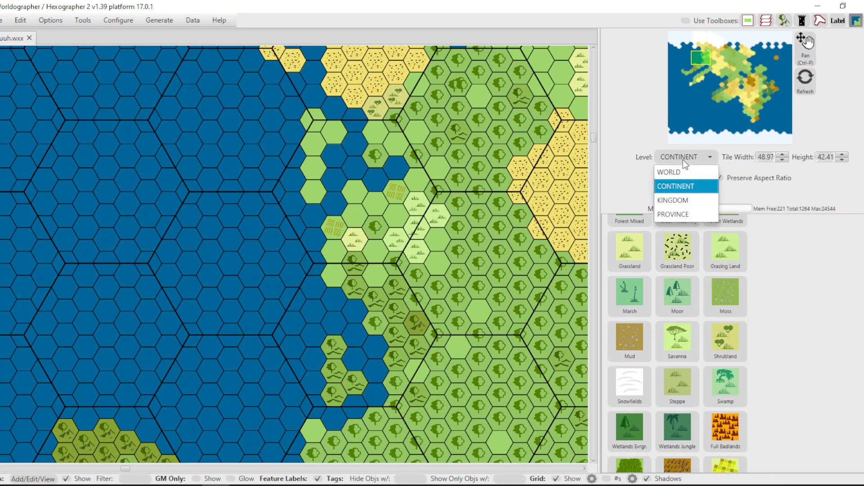
pyautogui.click(681, 202)
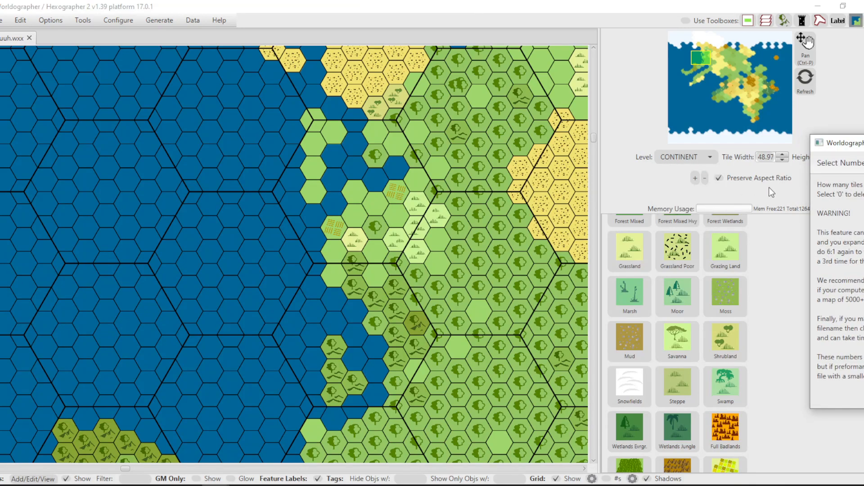
pyautogui.moveTo(854, 147); pyautogui.dragTo(427, 109)
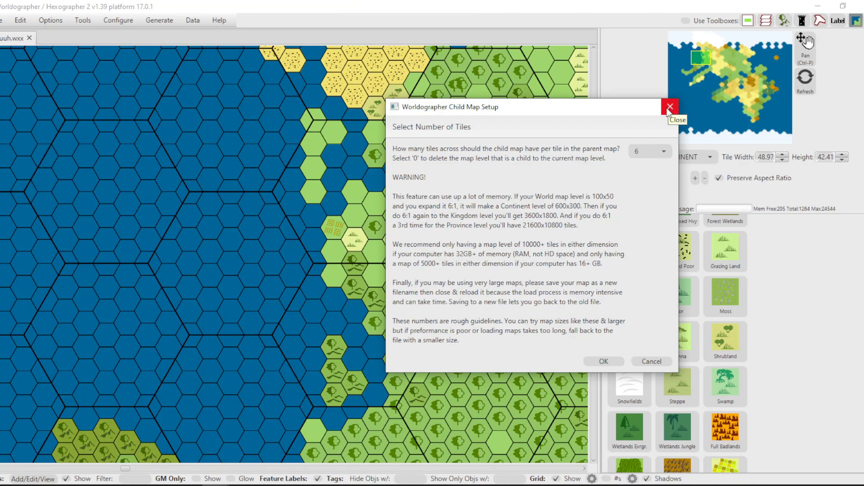
pyautogui.click(602, 360)
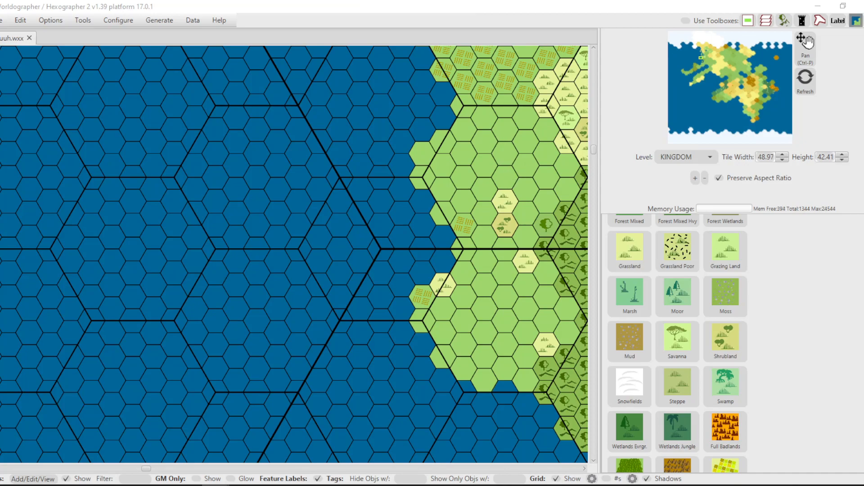
# Examine the kingdom-level detail of the northwestern coast around the rocky desert and the offshore farmland island.
pyautogui.scroll(-10, 518, 142)
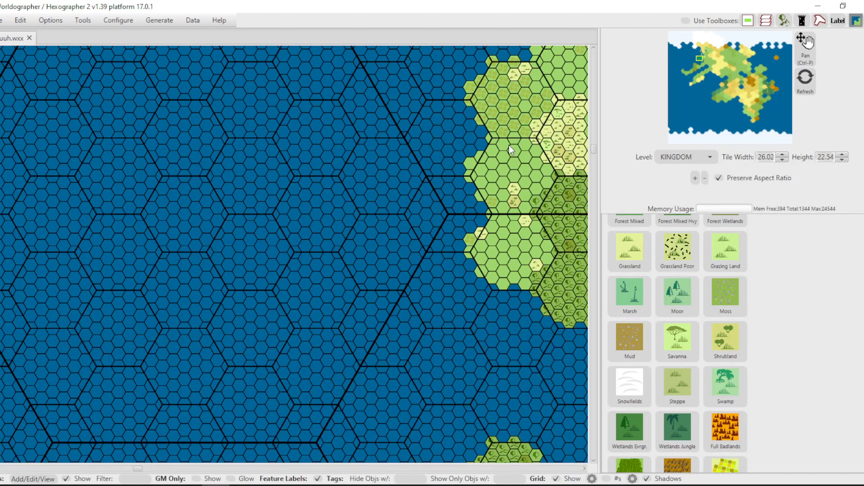
pyautogui.scroll(-1, 503, 145)
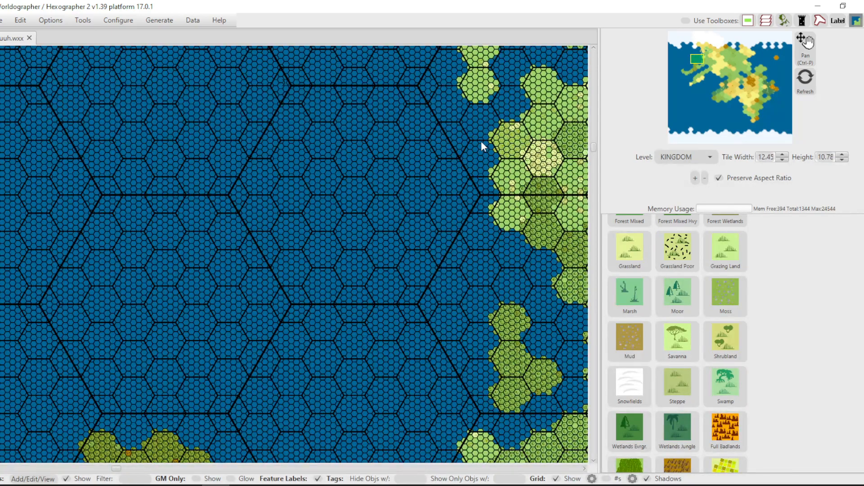
pyautogui.moveTo(698, 60)
pyautogui.mouseDown()
pyautogui.moveTo(682, 60)
pyautogui.moveTo(702, 50)
pyautogui.moveTo(702, 59)
pyautogui.mouseUp()
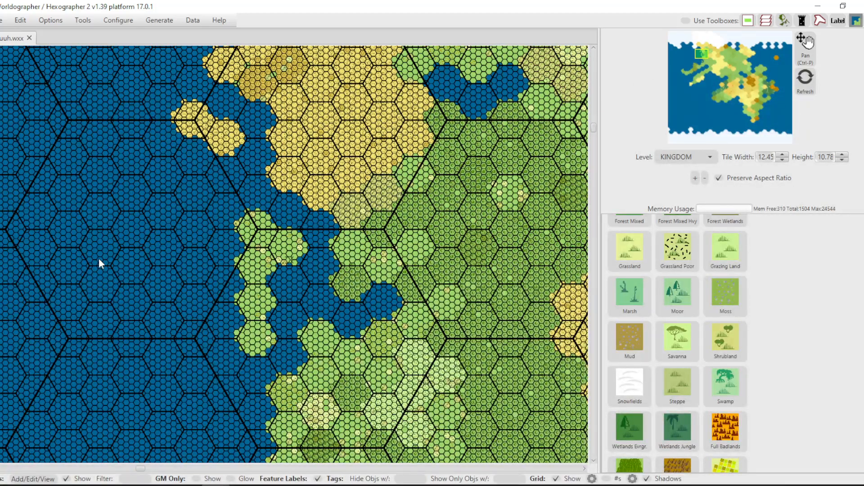
pyautogui.scroll(5, 239, 171)
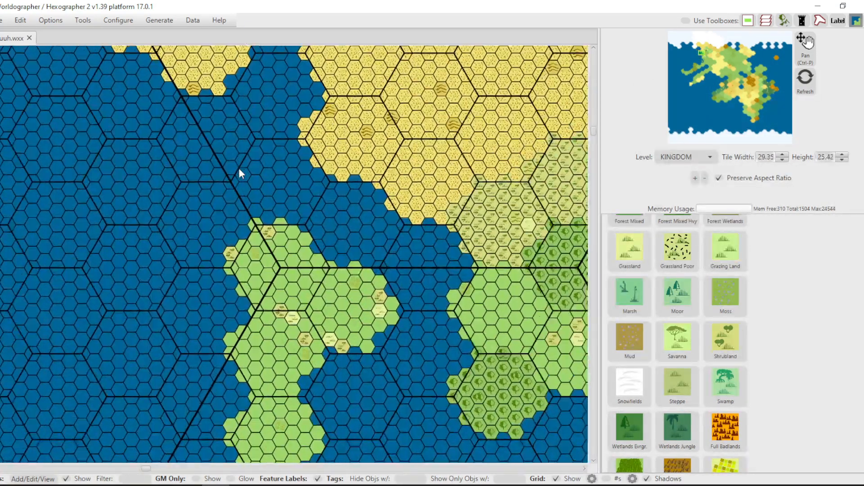
pyautogui.scroll(4, 240, 171)
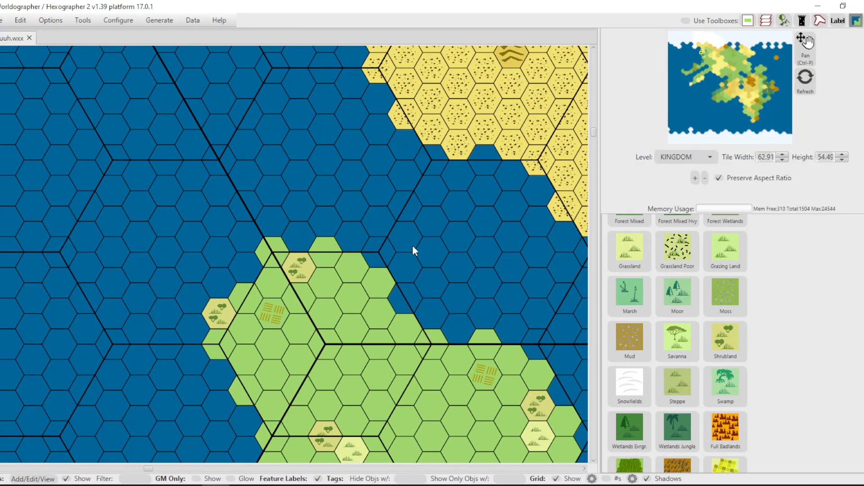
# Paint Water Ocean over the northern tips of the offshore farmland island and carve a winding inlet into its northwestern lobe.
pyautogui.scroll(-4, 458, 236)
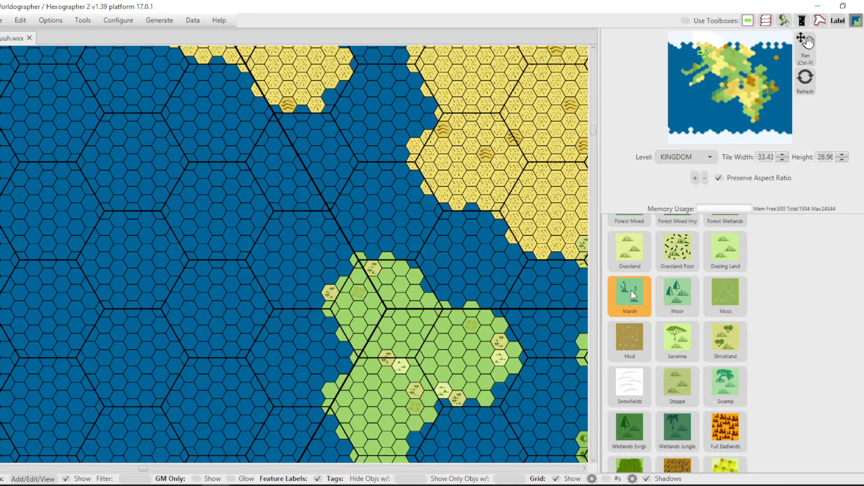
pyautogui.scroll(-6, 642, 342)
pyautogui.scroll(-8, 643, 320)
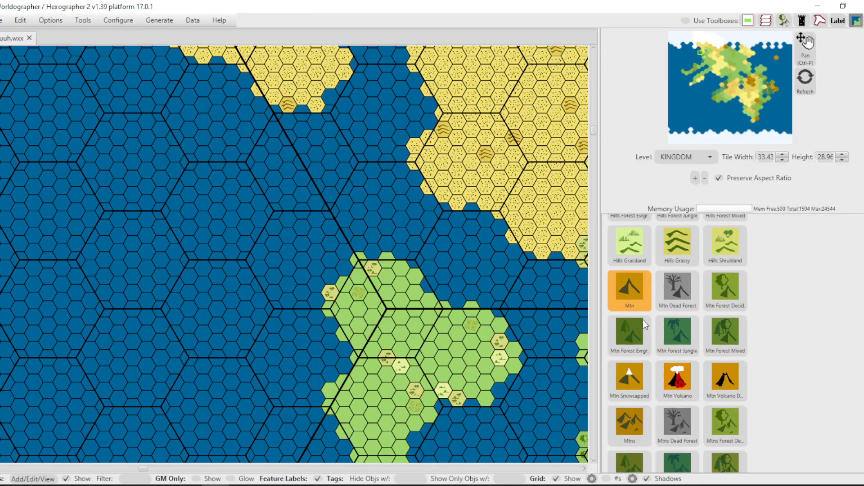
pyautogui.scroll(-3, 643, 320)
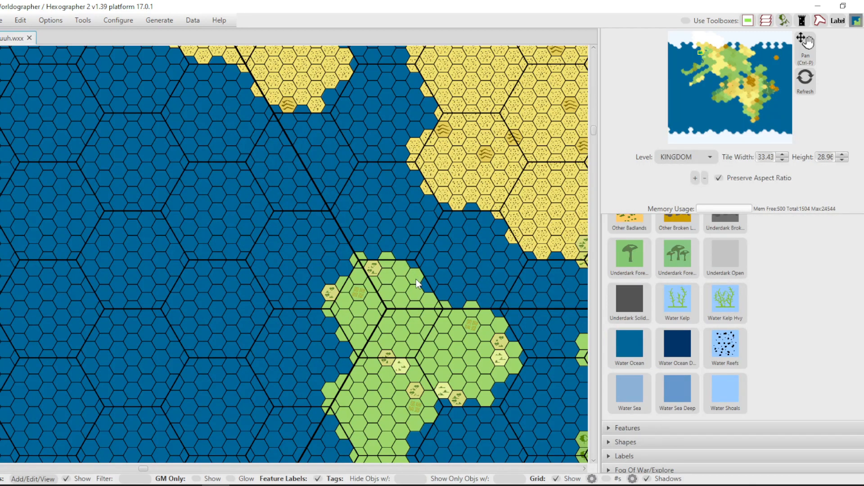
pyautogui.click(629, 351)
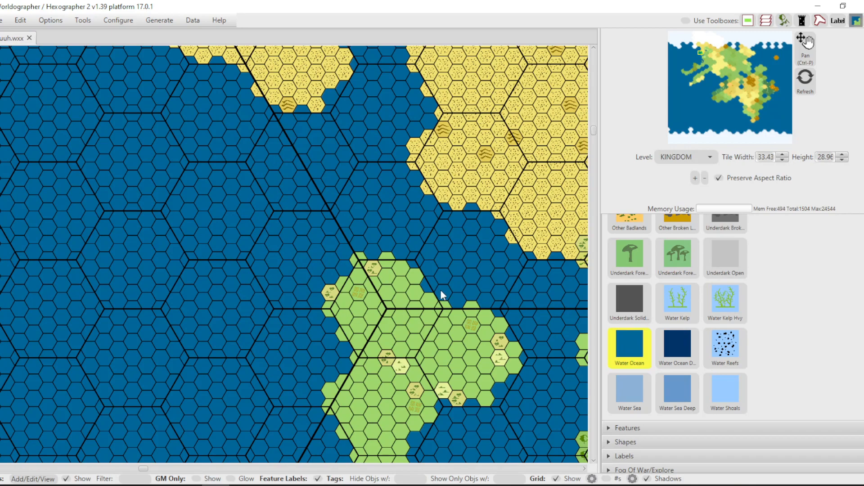
pyautogui.click(412, 274)
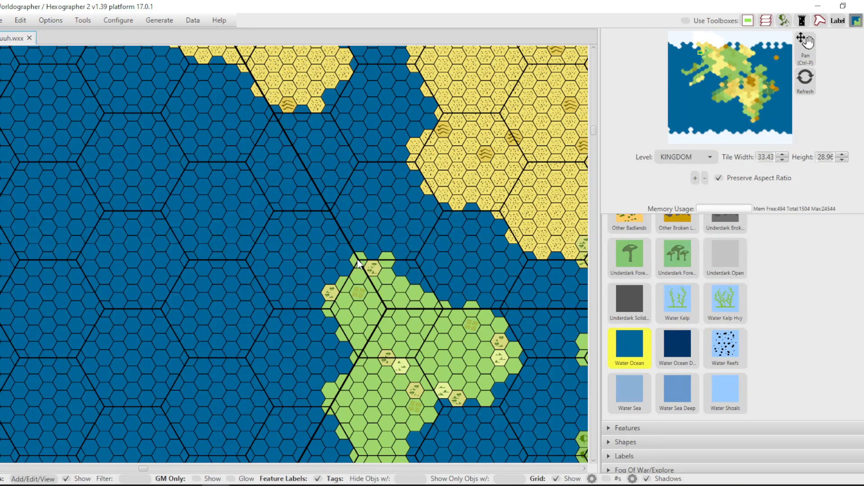
pyautogui.click(355, 310)
pyautogui.click(357, 340)
pyautogui.click(355, 353)
pyautogui.click(371, 332)
pyautogui.click(366, 316)
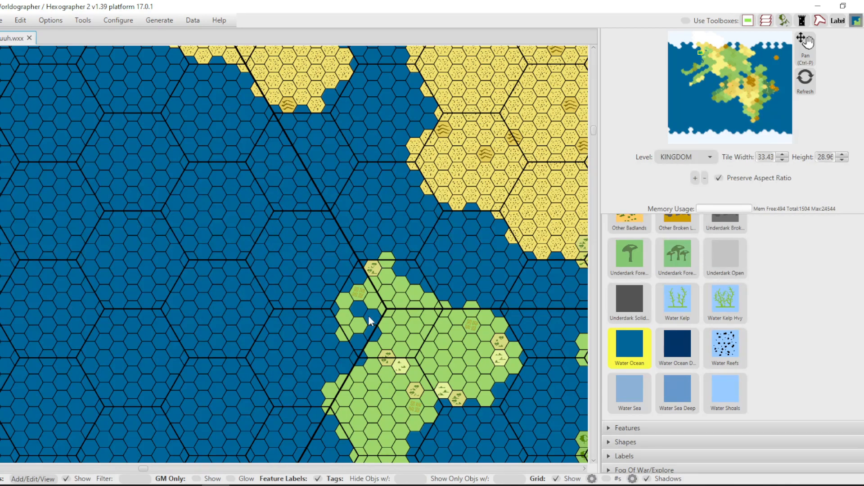
# Paint Water Ocean notches along the farmland island's central coasts, cut off an islet to the southeast, and narrow its southern lobe.
pyautogui.click(350, 386)
pyautogui.click(404, 451)
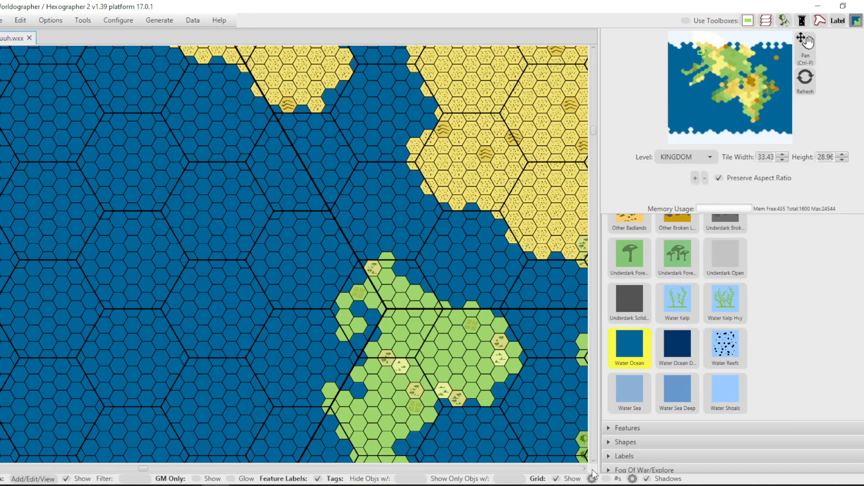
pyautogui.scroll(-5, 594, 464)
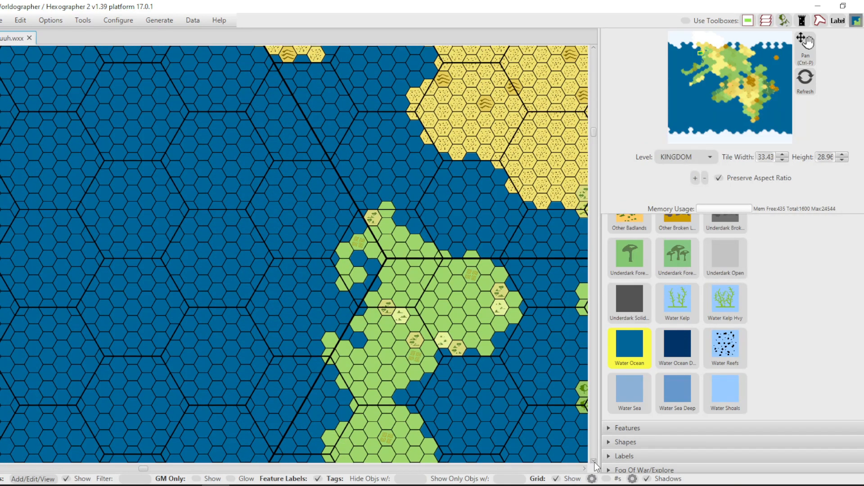
pyautogui.scroll(-4, 597, 467)
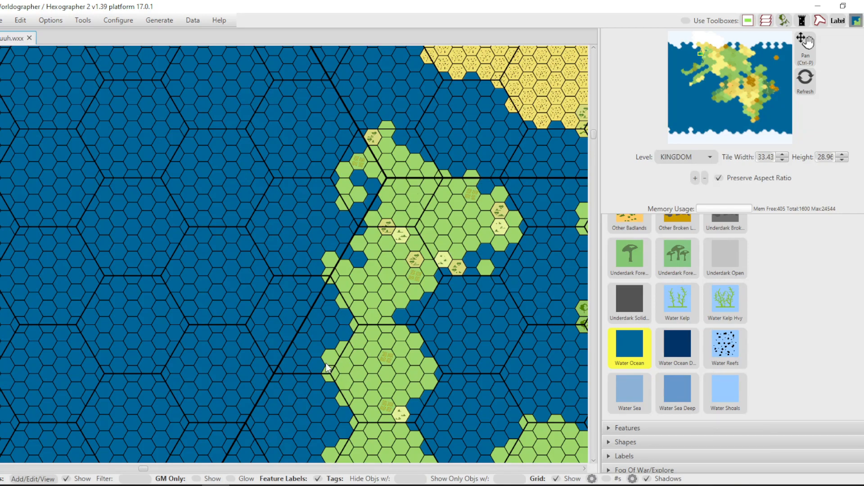
pyautogui.moveTo(329, 362); pyautogui.dragTo(330, 379)
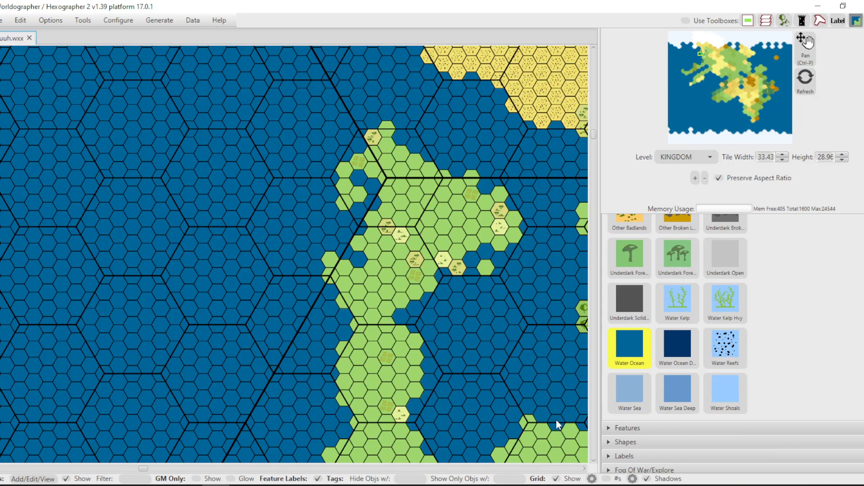
# Carve Water Ocean inlets into the desert and forest shores of the sea northeast of the desert, leaving farmland islets inside it.
pyautogui.scroll(6, 496, 189)
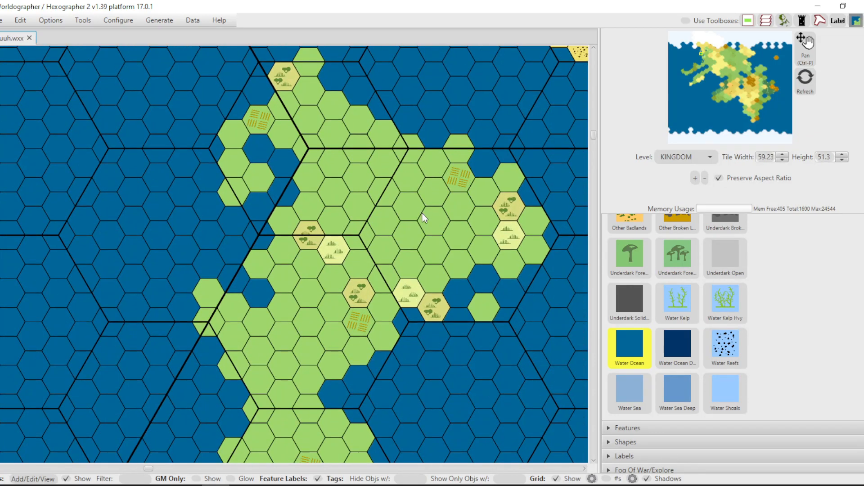
pyautogui.scroll(4, 413, 192)
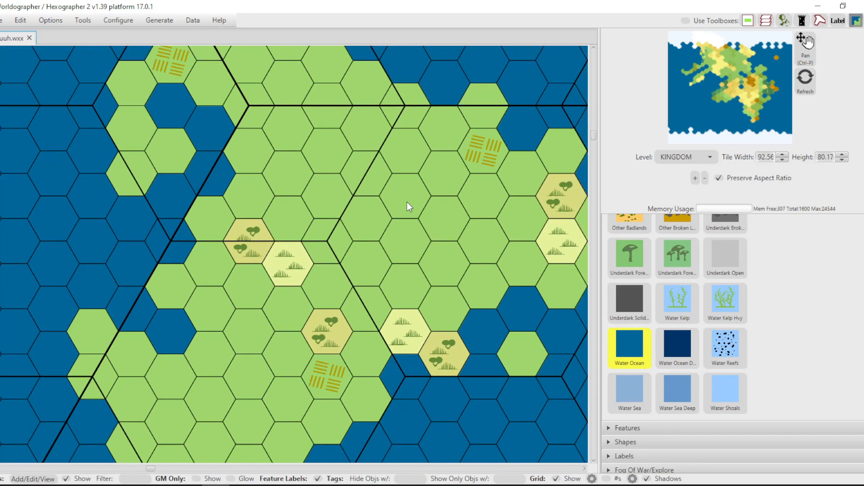
pyautogui.scroll(-6, 407, 202)
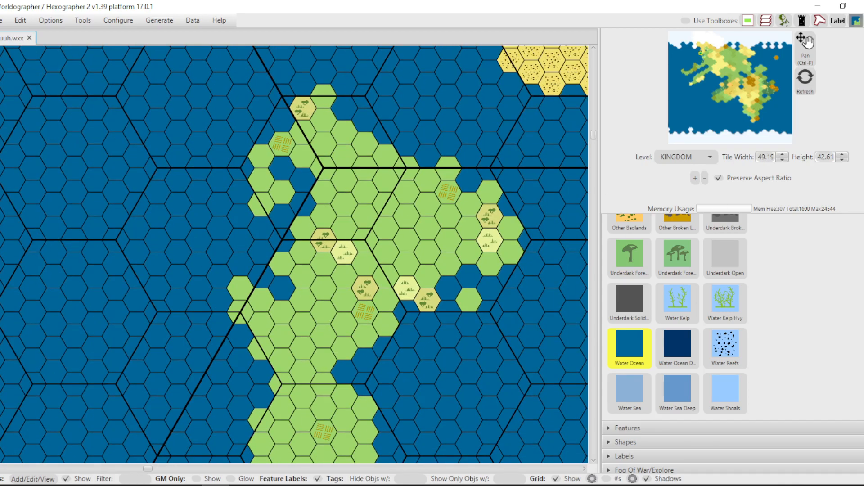
pyautogui.scroll(-6, 403, 216)
pyautogui.scroll(-3, 403, 216)
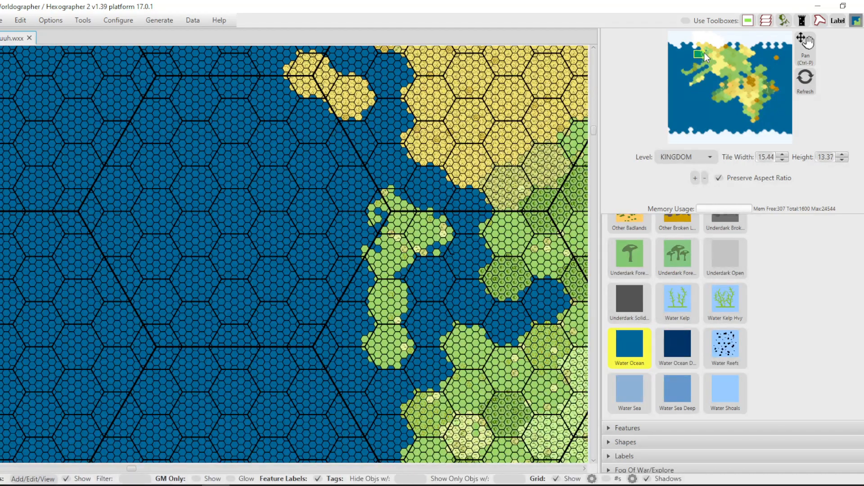
pyautogui.click(704, 53)
pyautogui.click(706, 51)
pyautogui.click(705, 52)
pyautogui.click(701, 54)
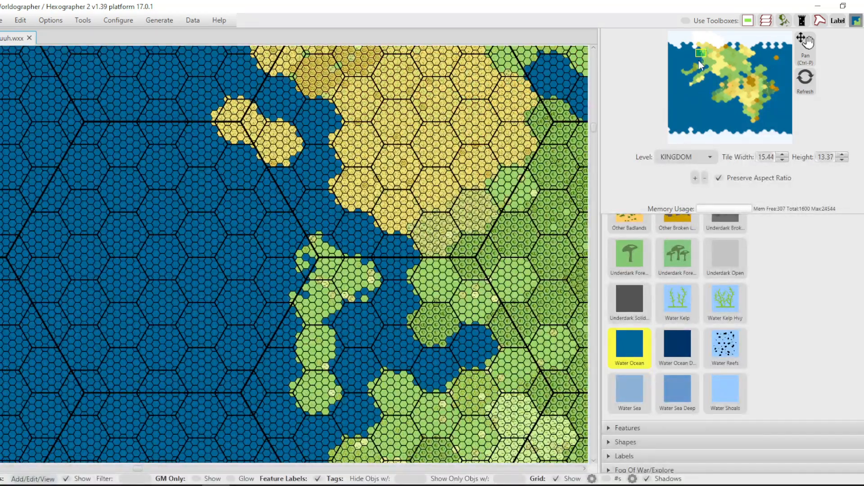
pyautogui.click(585, 468)
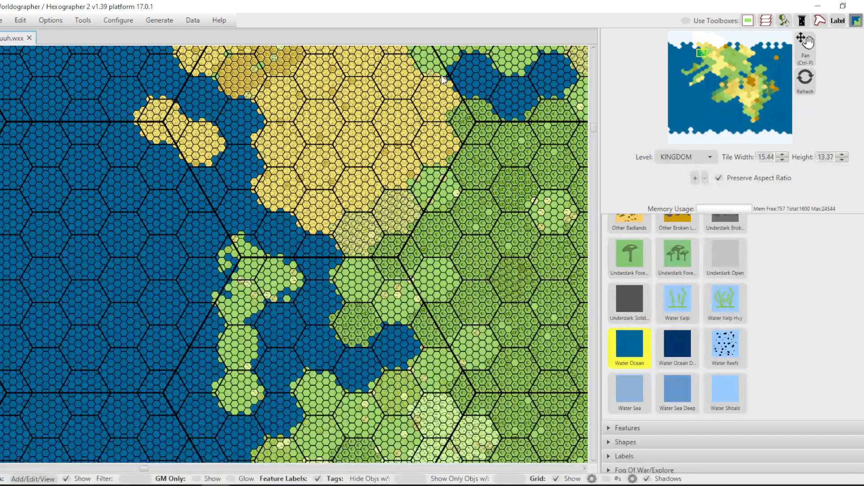
pyautogui.click(443, 74)
pyautogui.click(438, 78)
pyautogui.click(444, 81)
pyautogui.click(431, 81)
pyautogui.click(437, 83)
pyautogui.click(572, 50)
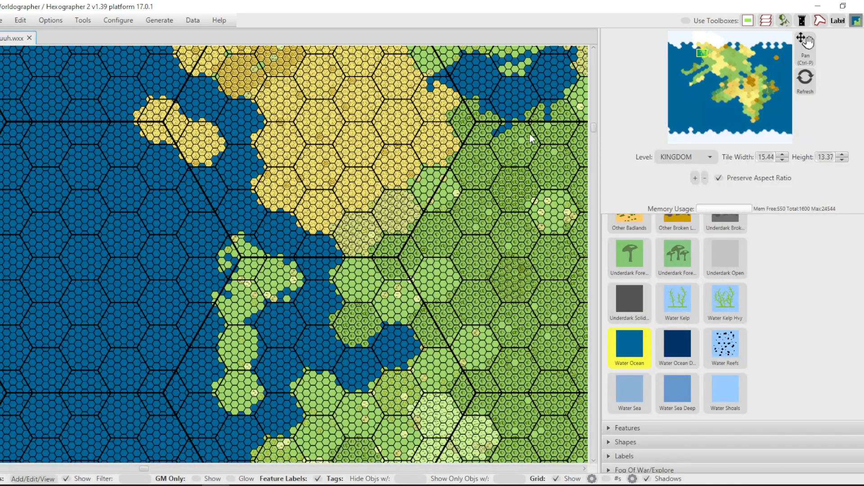
# Paint small Water Ocean lakes in the shrubland and farmland south of the desert and extend the bay's shoreline eastward into the farmland.
pyautogui.scroll(3, 533, 135)
pyautogui.scroll(-3, 535, 108)
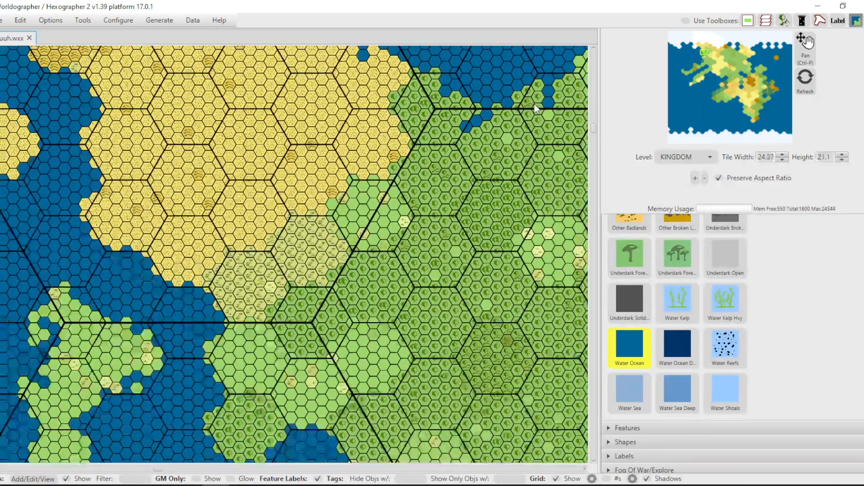
pyautogui.scroll(3, 536, 108)
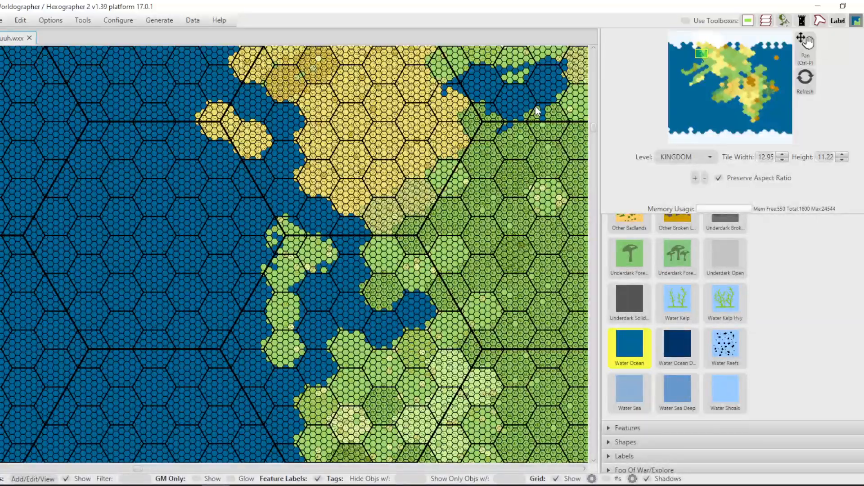
pyautogui.scroll(2, 536, 108)
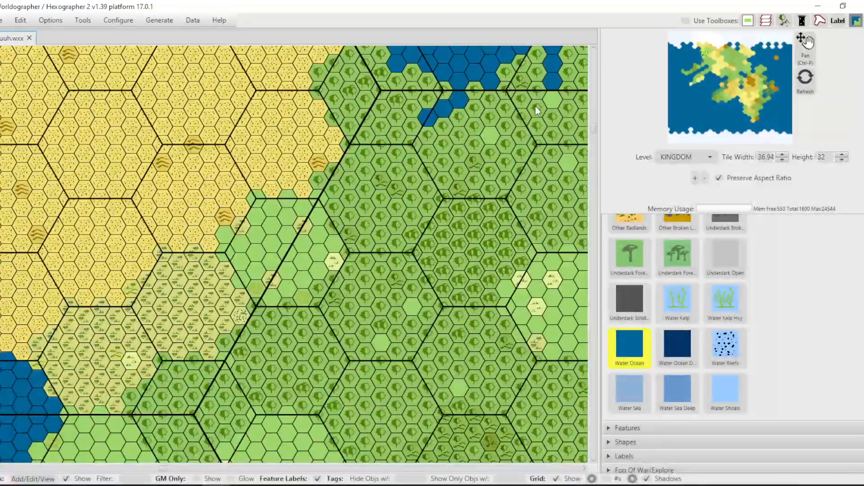
pyautogui.scroll(-9, 535, 106)
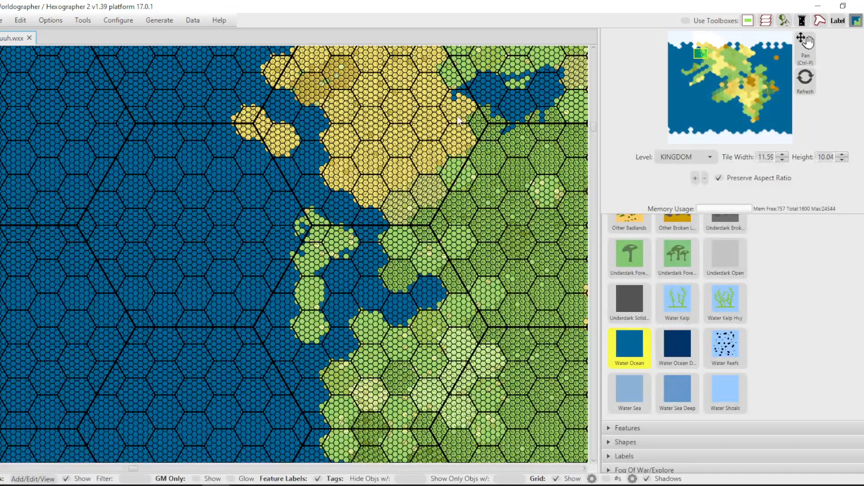
pyautogui.scroll(6, 457, 129)
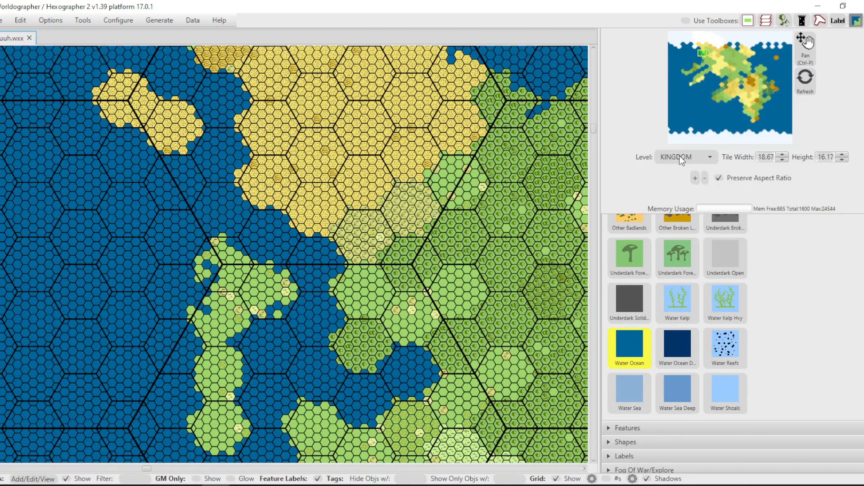
pyautogui.click(427, 211)
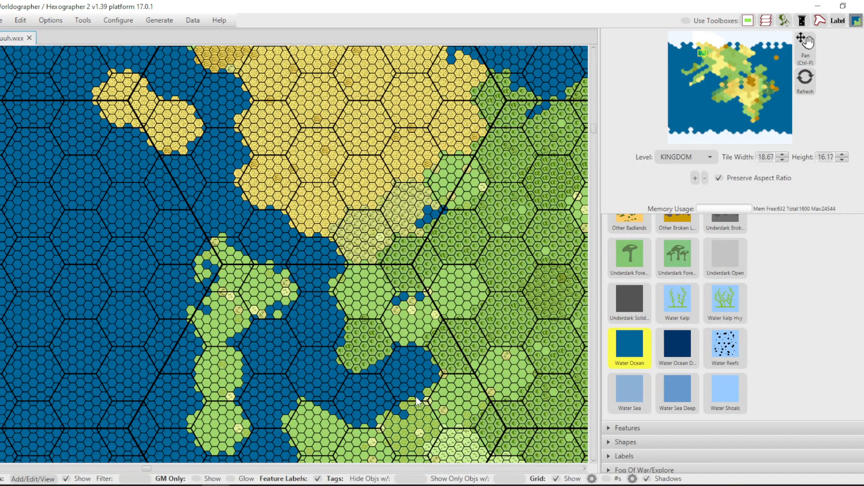
pyautogui.click(448, 371)
pyautogui.click(459, 373)
# Create the PROVINCE level child map from the kingdom map with 6 tiles across per parent tile.
pyautogui.click(710, 158)
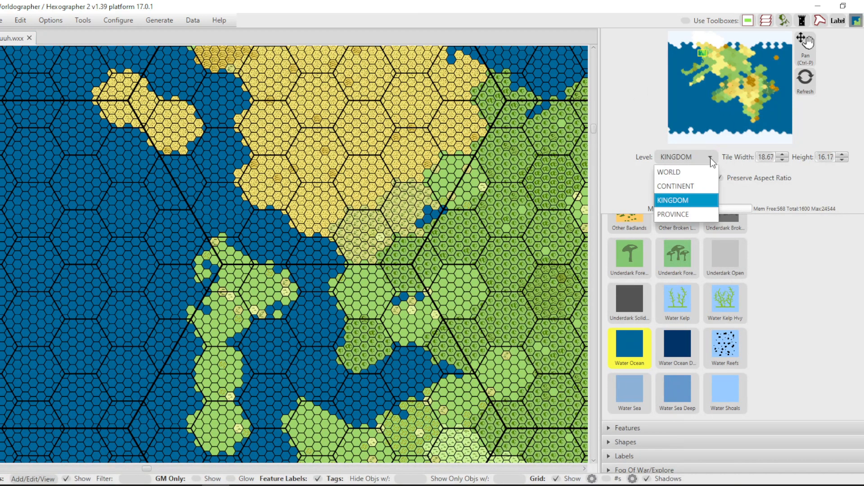
pyautogui.click(685, 214)
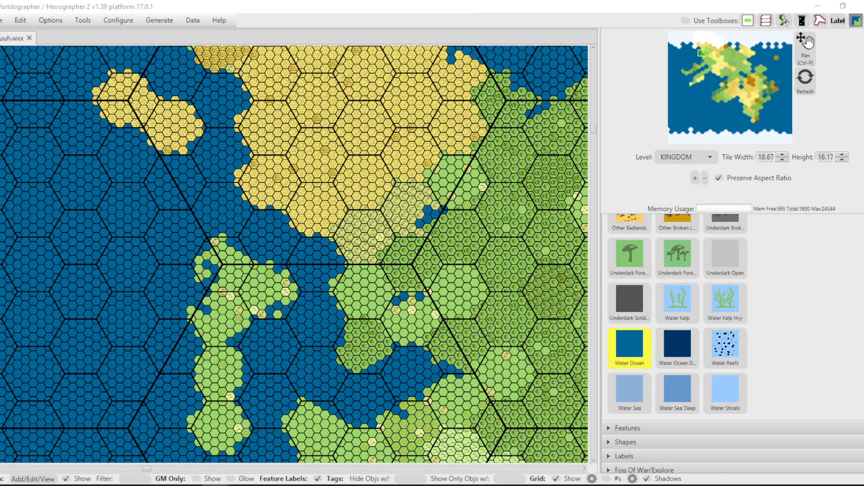
pyautogui.moveTo(851, 138); pyautogui.dragTo(462, 113)
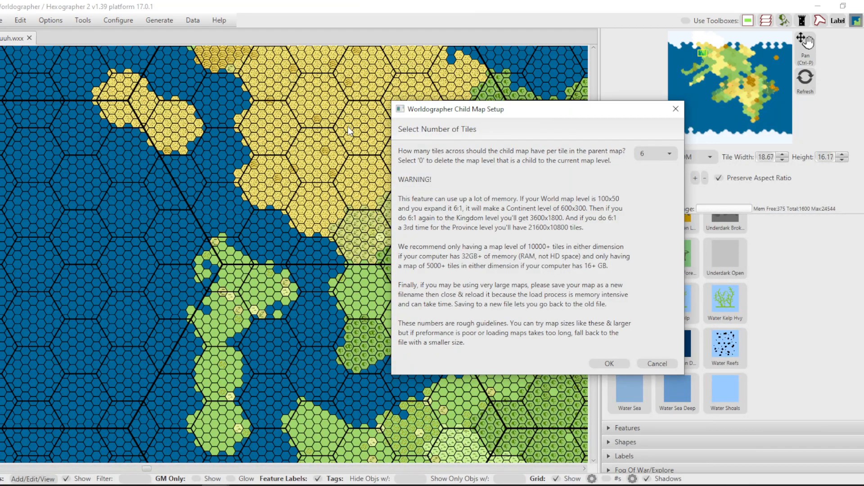
pyautogui.click(615, 363)
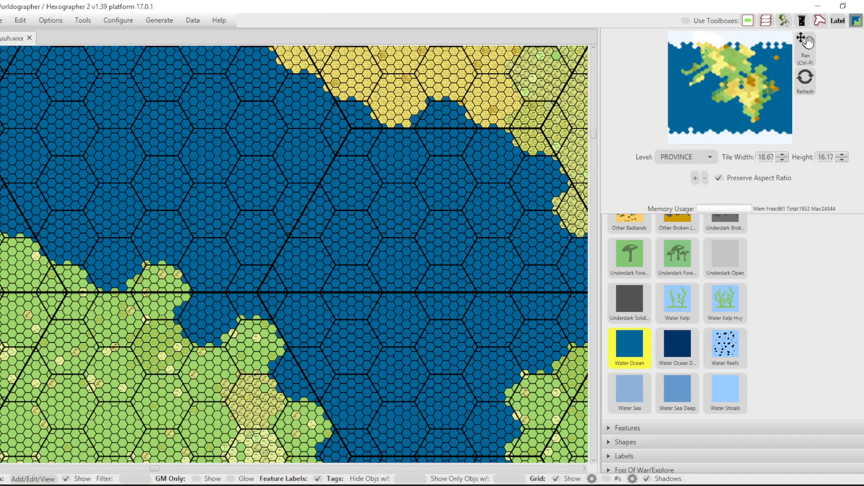
# Examine the province-level terrain detail of the offshore farmland island, the surrounding channel and the rocky desert coast.
pyautogui.scroll(2, 469, 197)
pyautogui.scroll(3, 469, 196)
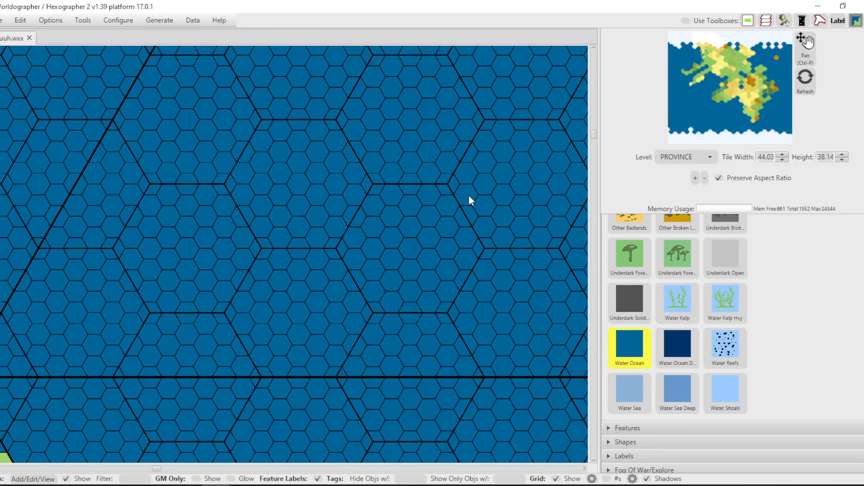
pyautogui.scroll(-7, 469, 195)
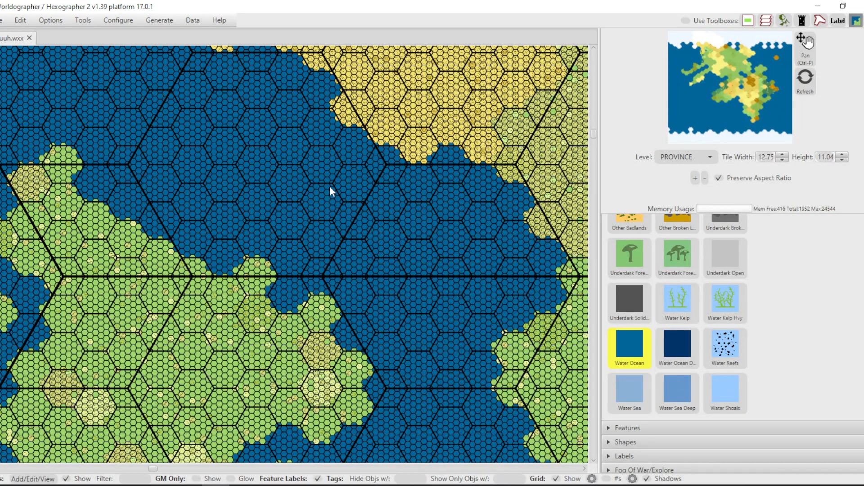
pyautogui.scroll(1, 182, 289)
pyautogui.scroll(6, 182, 289)
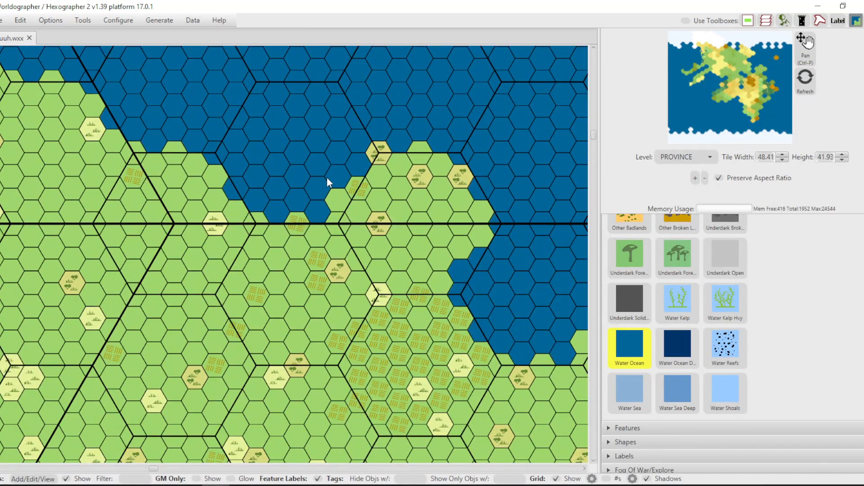
pyautogui.scroll(-6, 385, 148)
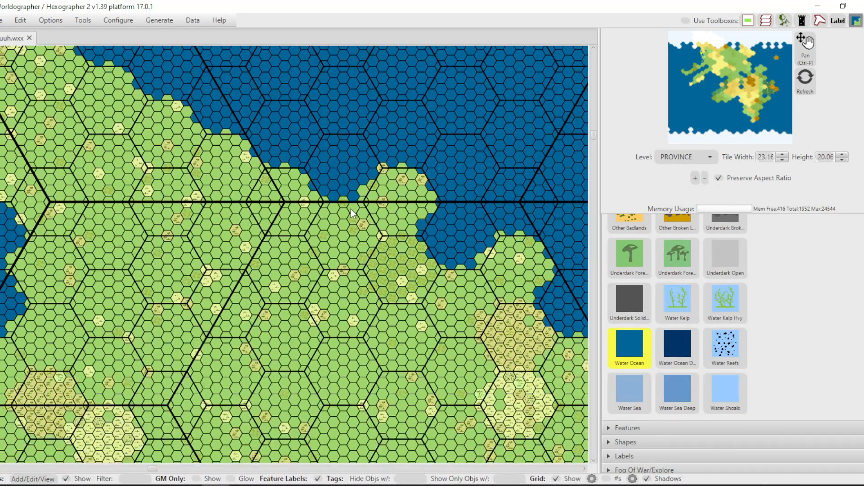
pyautogui.scroll(-2, 350, 210)
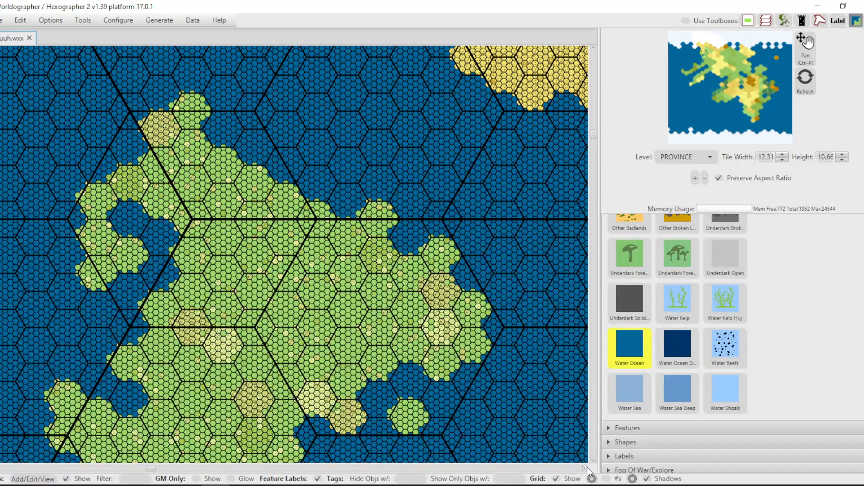
pyautogui.click(587, 468)
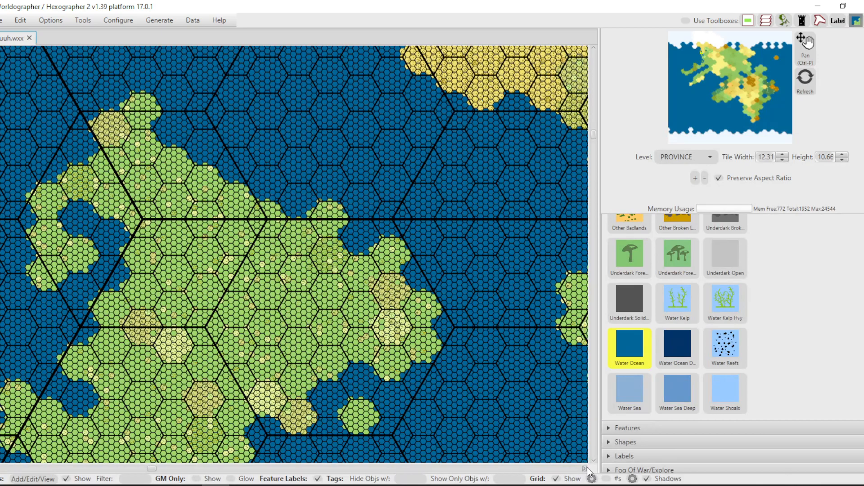
pyautogui.click(587, 468)
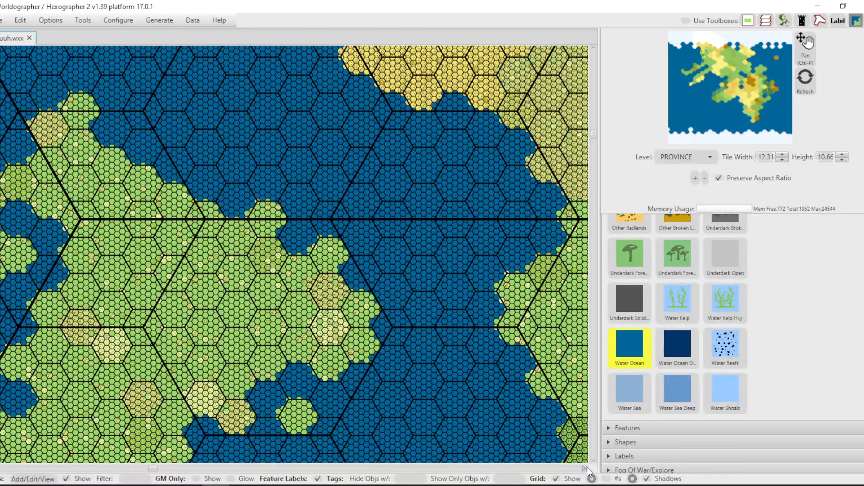
pyautogui.click(588, 468)
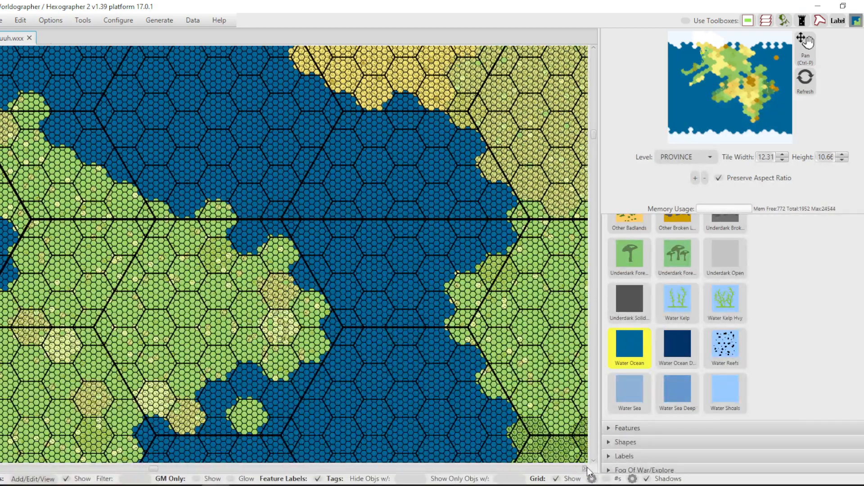
pyautogui.click(587, 468)
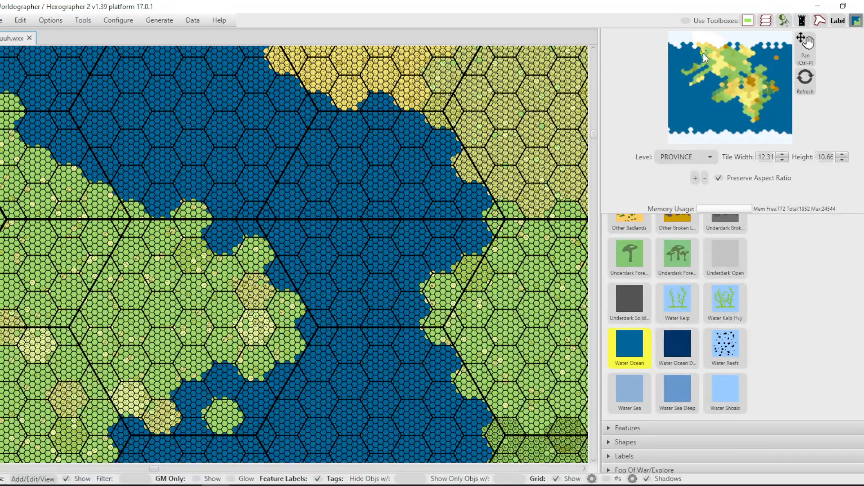
pyautogui.moveTo(703, 54); pyautogui.dragTo(701, 54)
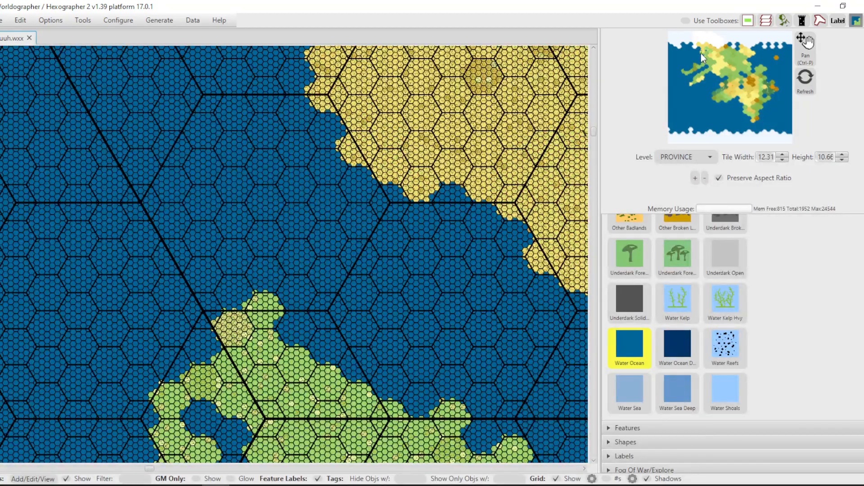
# Examine the province-level terrain of the farmland between the desert and the forest, down to its shrubland patches.
pyautogui.moveTo(701, 53); pyautogui.dragTo(704, 52)
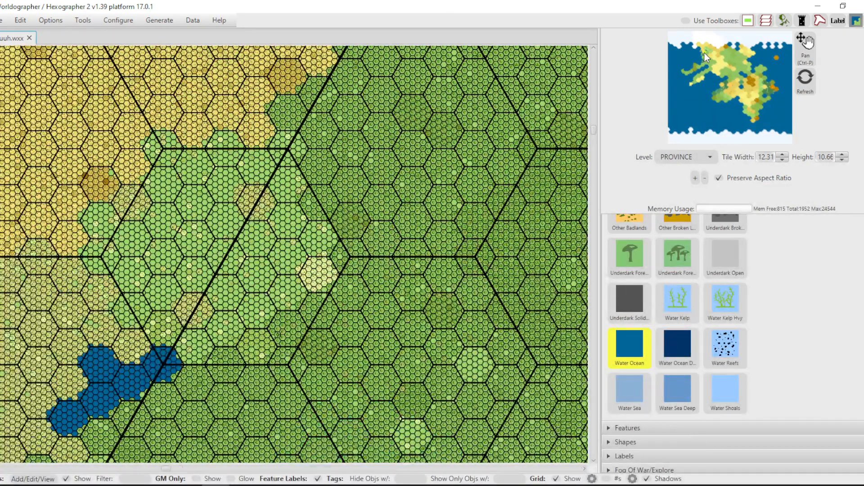
pyautogui.scroll(5, 167, 223)
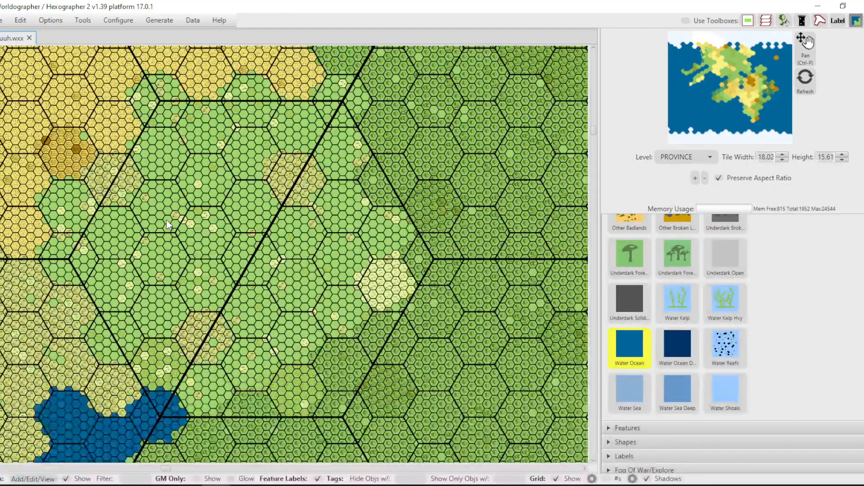
pyautogui.scroll(2, 167, 224)
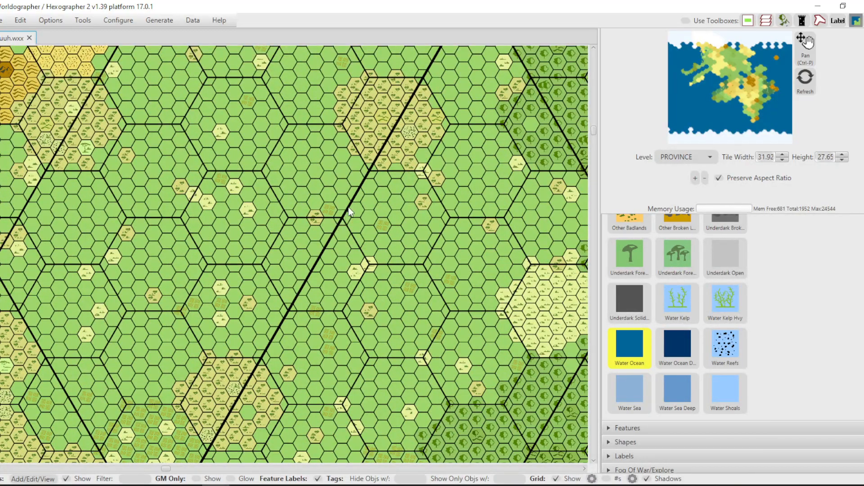
pyautogui.scroll(-6, 302, 219)
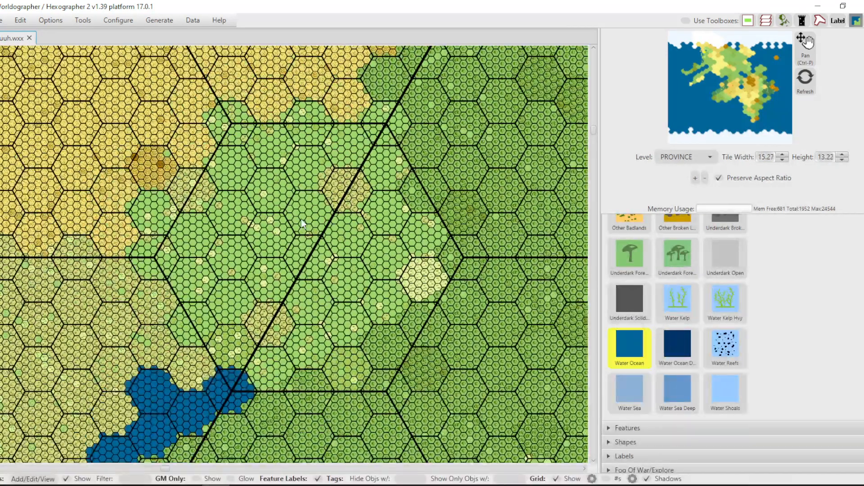
pyautogui.scroll(-1, 267, 203)
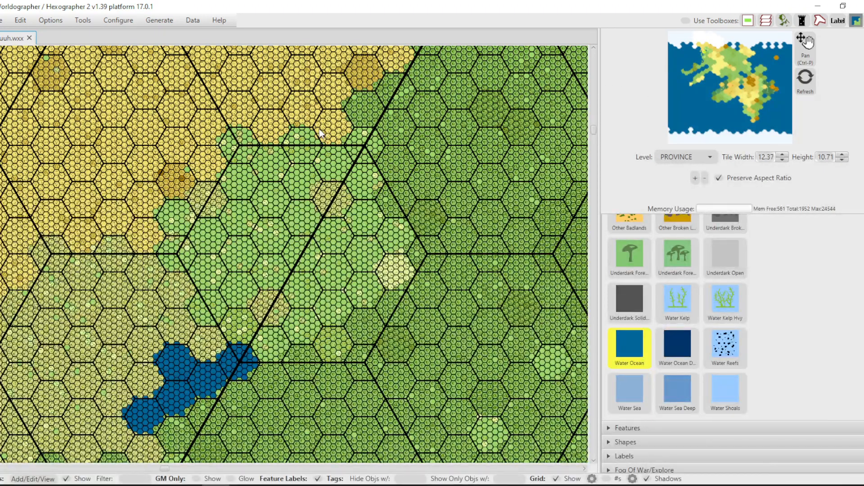
pyautogui.scroll(2, 307, 155)
pyautogui.scroll(9, 307, 158)
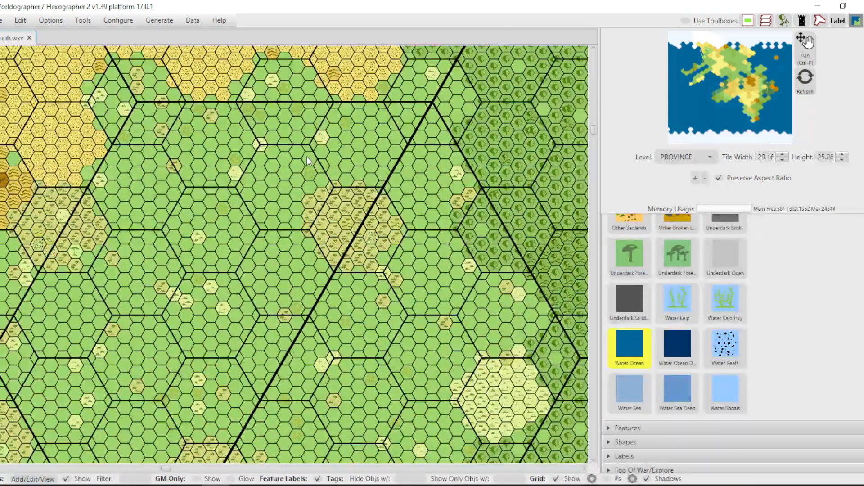
pyautogui.scroll(2, 307, 155)
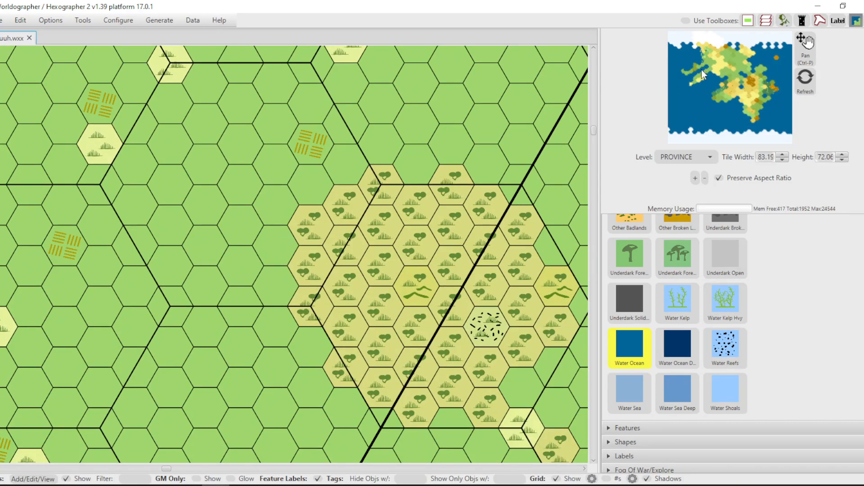
# Switch to the WORLD level and examine the jungle hills and badlands tiles on the coast of the southwestern landmass.
pyautogui.click(709, 157)
pyautogui.click(676, 171)
pyautogui.scroll(-5, 527, 164)
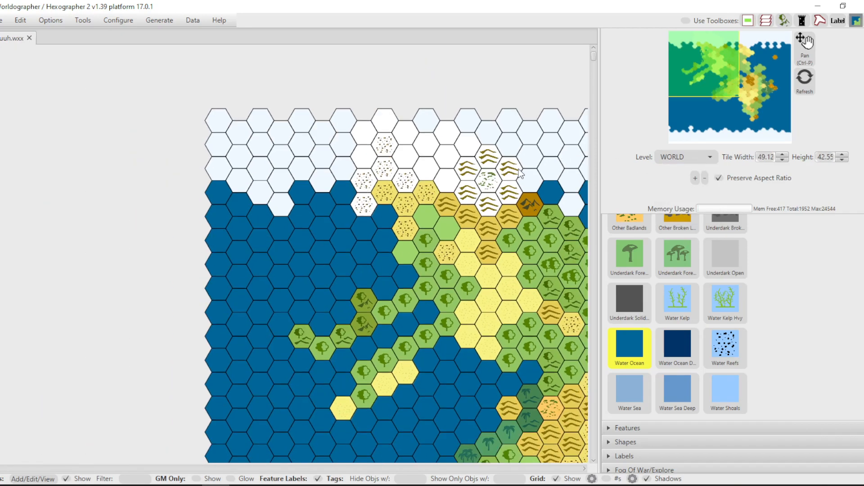
pyautogui.scroll(12, 520, 320)
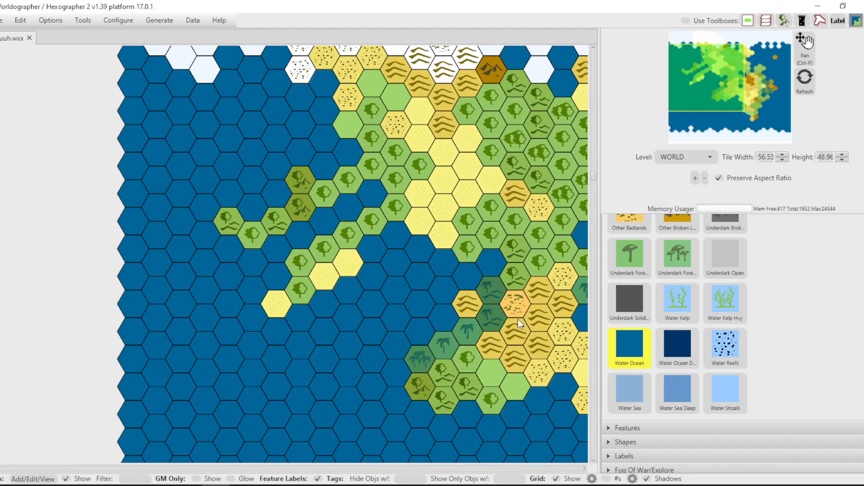
pyautogui.scroll(4, 445, 215)
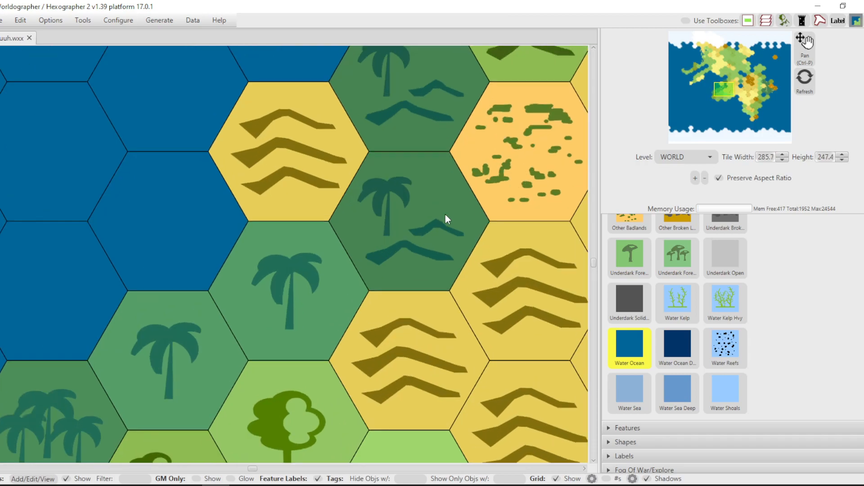
pyautogui.scroll(-9, 416, 158)
pyautogui.scroll(9, 416, 158)
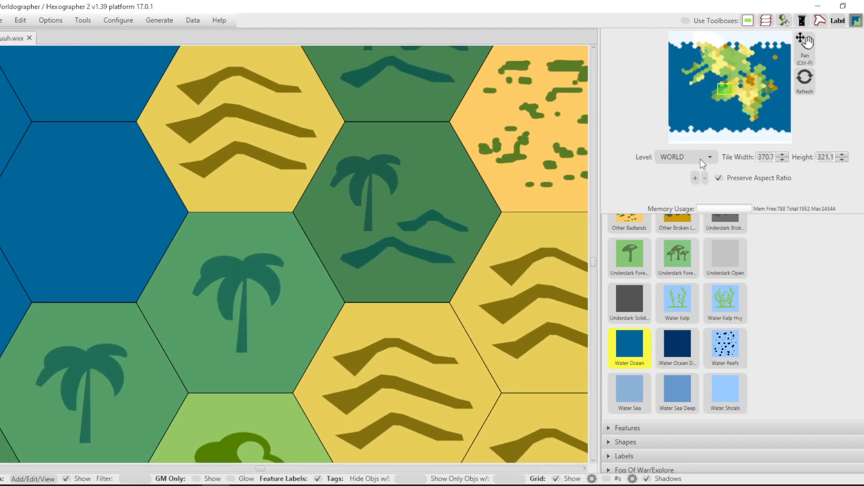
# Compare the same hills region at the CONTINENT and PROVINCE levels, examining its scattered farmland, mountain and grassland patches.
pyautogui.click(706, 163)
pyautogui.click(687, 185)
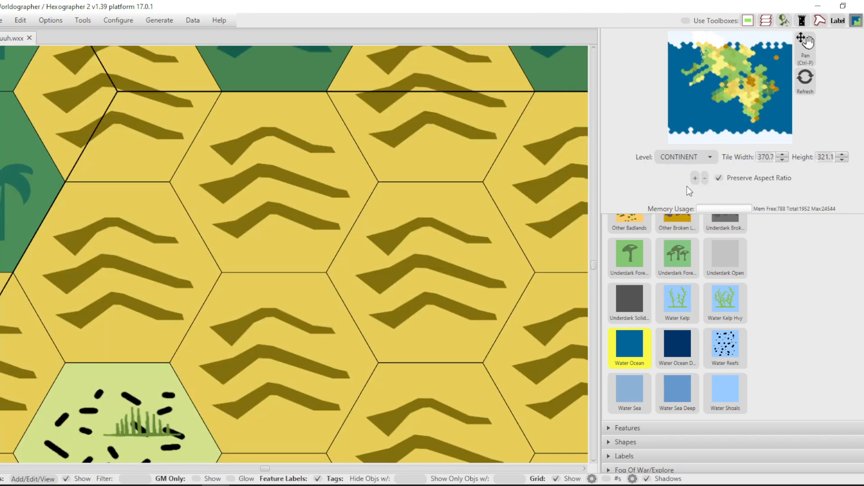
pyautogui.click(685, 156)
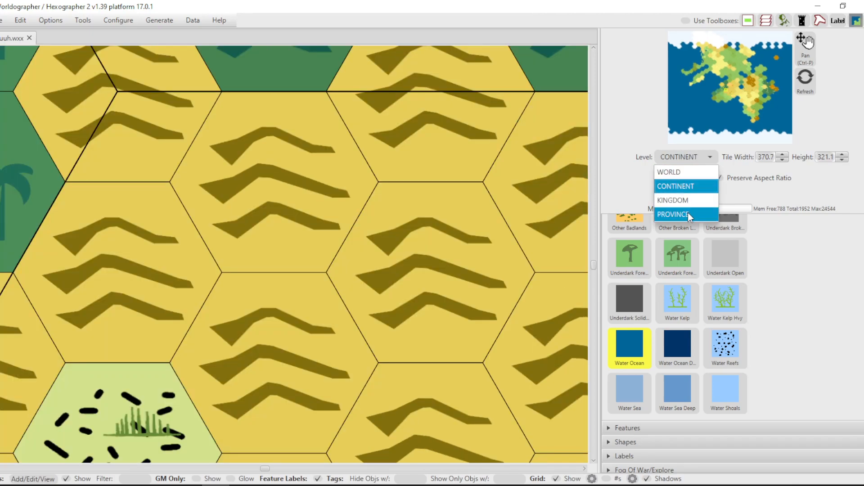
pyautogui.click(688, 213)
pyautogui.click(674, 156)
pyautogui.click(674, 156)
pyautogui.scroll(-1, 363, 163)
pyautogui.scroll(-20, 363, 166)
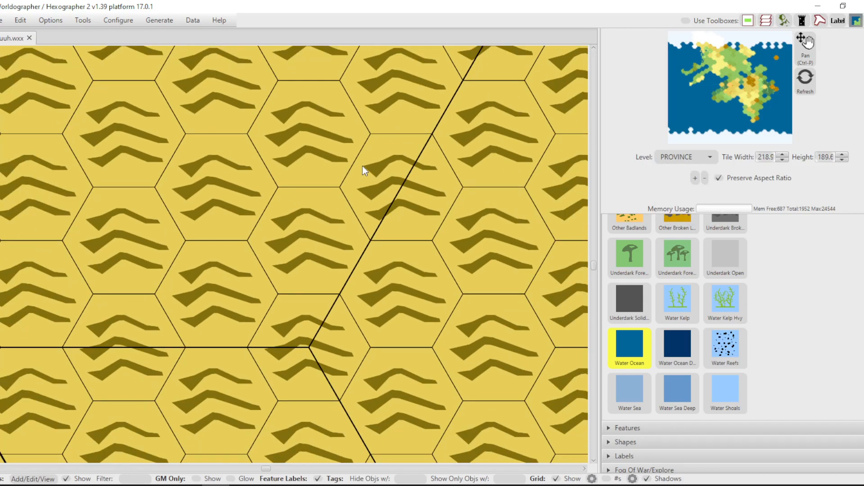
pyautogui.scroll(-8, 362, 166)
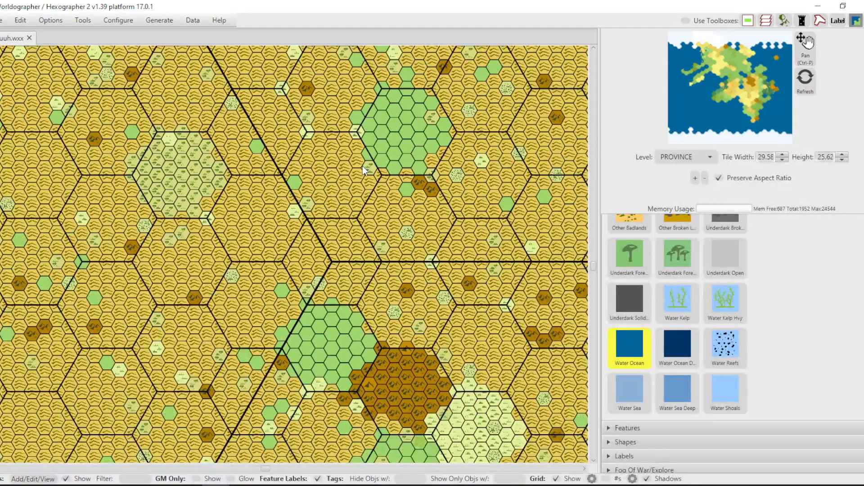
pyautogui.scroll(-2, 363, 166)
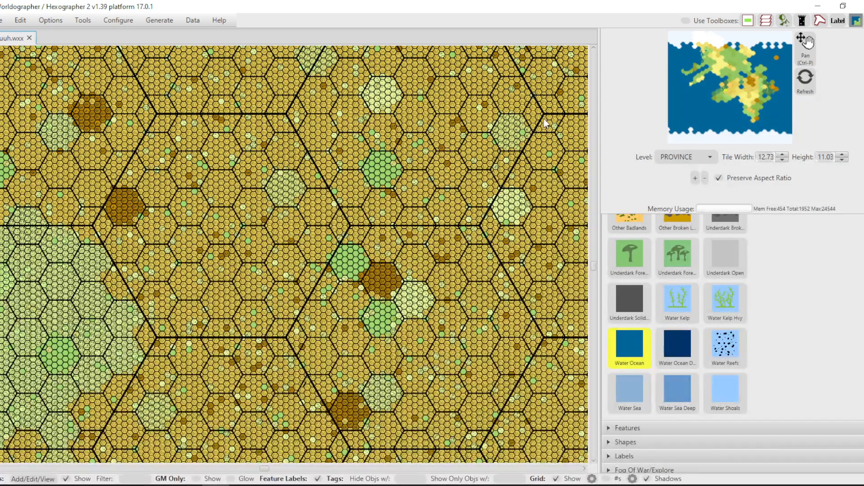
# Examine the province-level forests and ocean around the northwestern peninsulas.
pyautogui.click(704, 70)
pyautogui.click(703, 65)
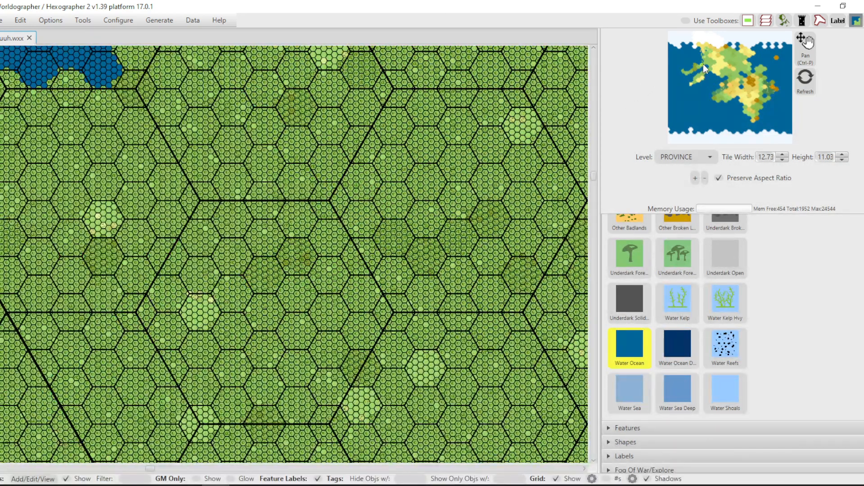
pyautogui.click(704, 66)
pyautogui.click(705, 68)
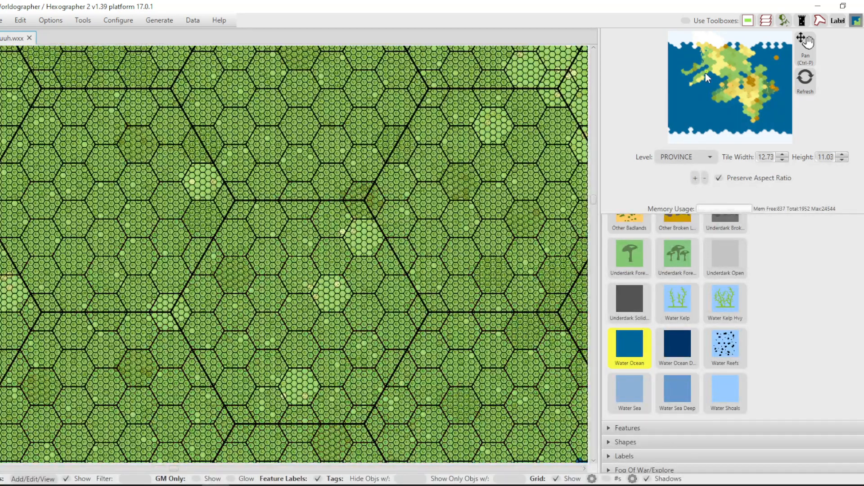
pyautogui.moveTo(706, 73); pyautogui.dragTo(701, 75)
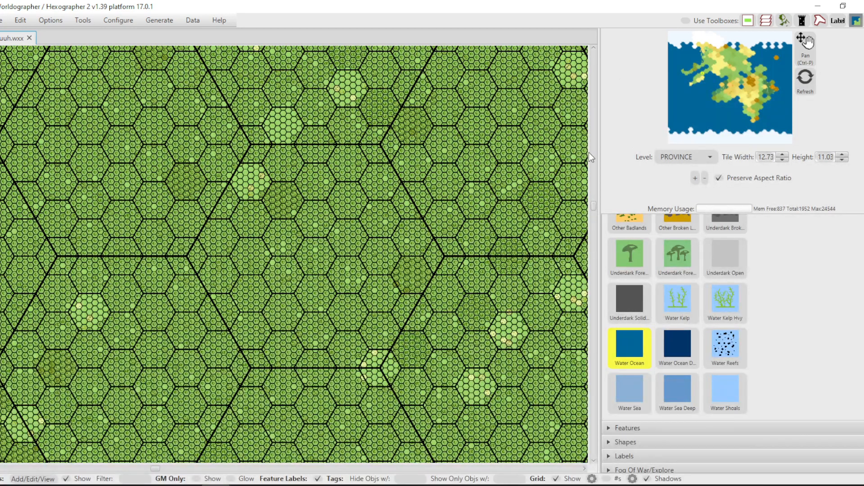
# Show the WORLD level with the whole world map filling the view.
pyautogui.click(702, 153)
pyautogui.click(682, 176)
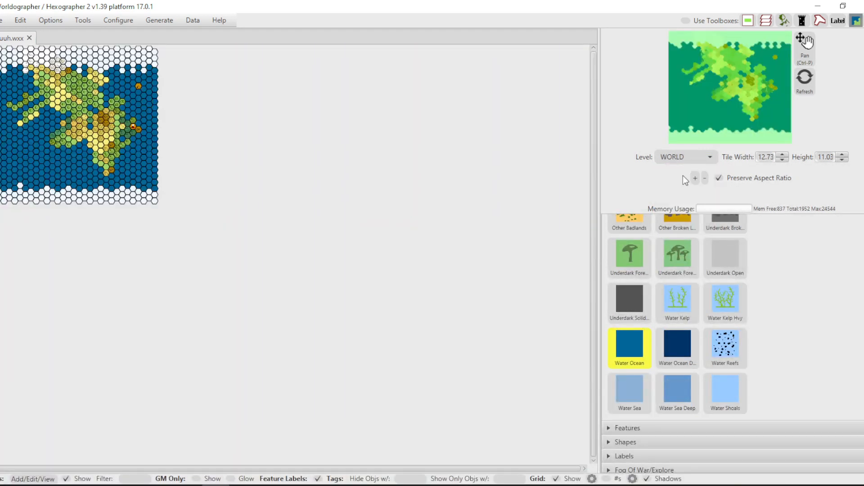
pyautogui.scroll(3, 60, 120)
pyautogui.scroll(-3, 77, 111)
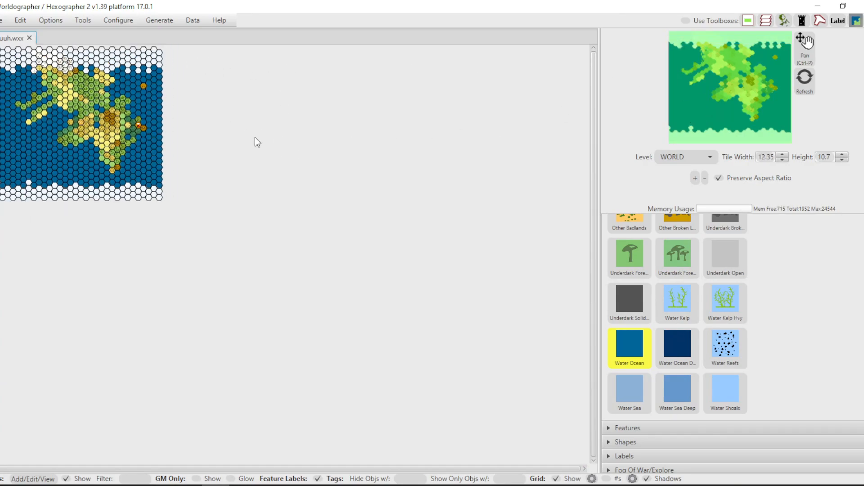
pyautogui.moveTo(772, 99); pyautogui.dragTo(707, 108)
pyautogui.scroll(5, 303, 173)
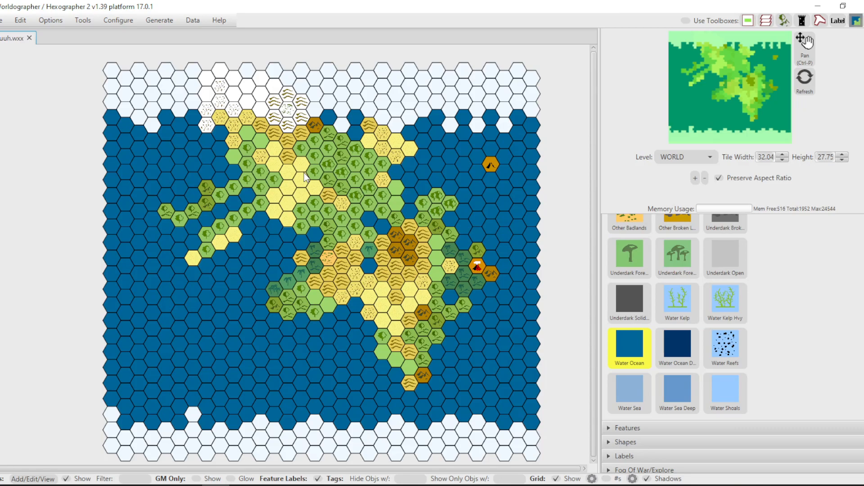
# Switch to the CONTINENT level and examine the jungle coast and the peninsulas northwest of it.
pyautogui.click(678, 157)
pyautogui.click(679, 184)
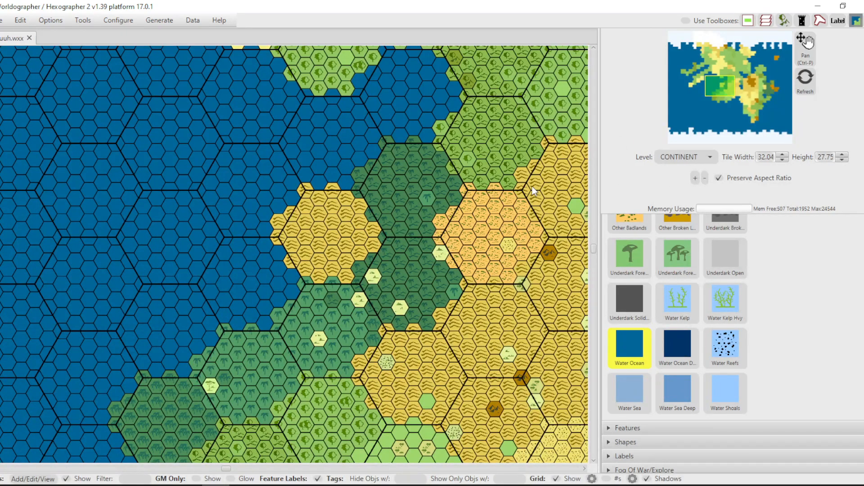
pyautogui.scroll(-8, 445, 162)
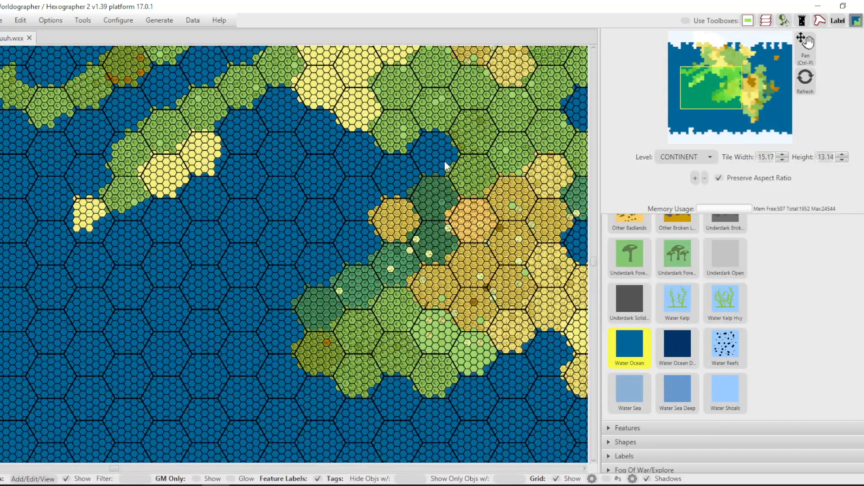
pyautogui.scroll(-2, 444, 160)
# Switch to the KINGDOM level and examine the jungle coastline and the forested coast beside the desert.
pyautogui.click(680, 157)
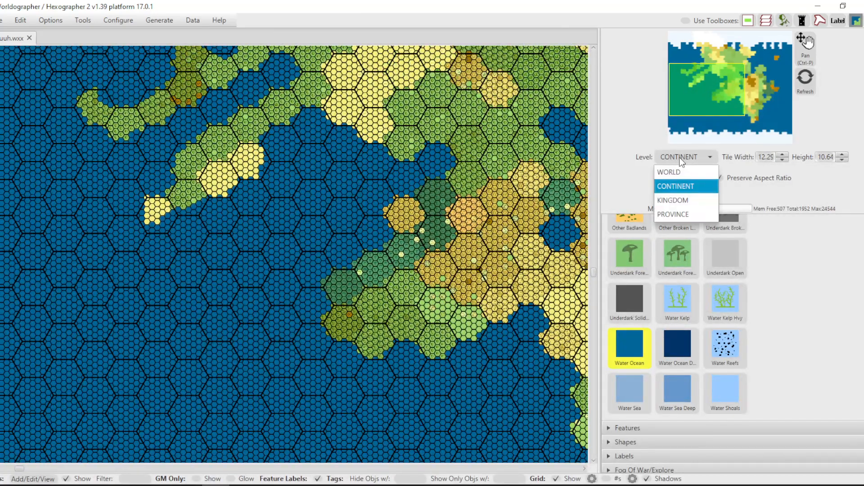
pyautogui.click(676, 198)
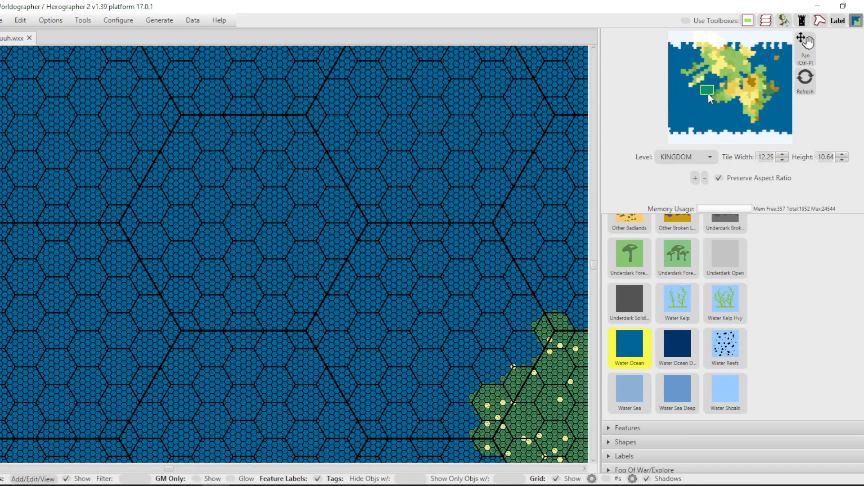
pyautogui.moveTo(708, 90); pyautogui.dragTo(714, 95)
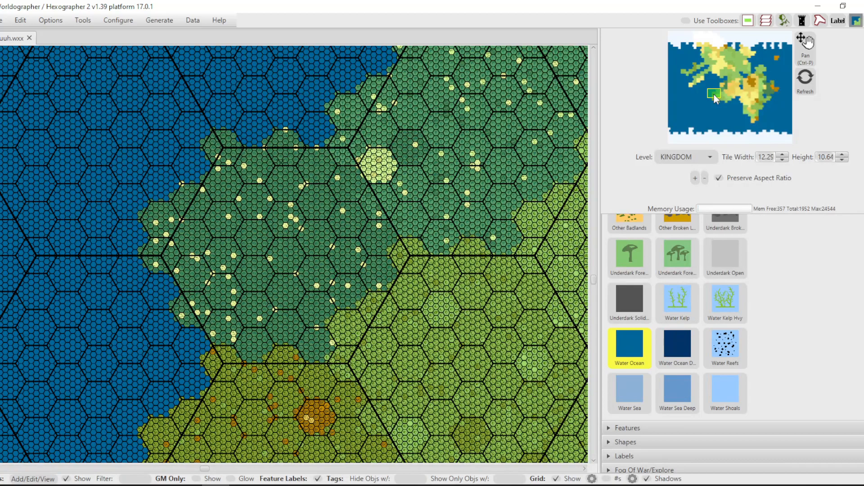
pyautogui.click(674, 158)
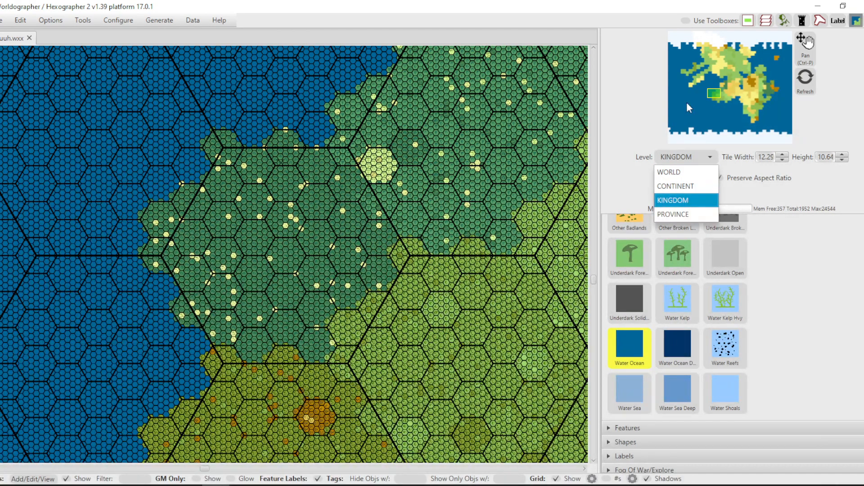
pyautogui.click(712, 94)
pyautogui.moveTo(712, 93); pyautogui.dragTo(722, 77)
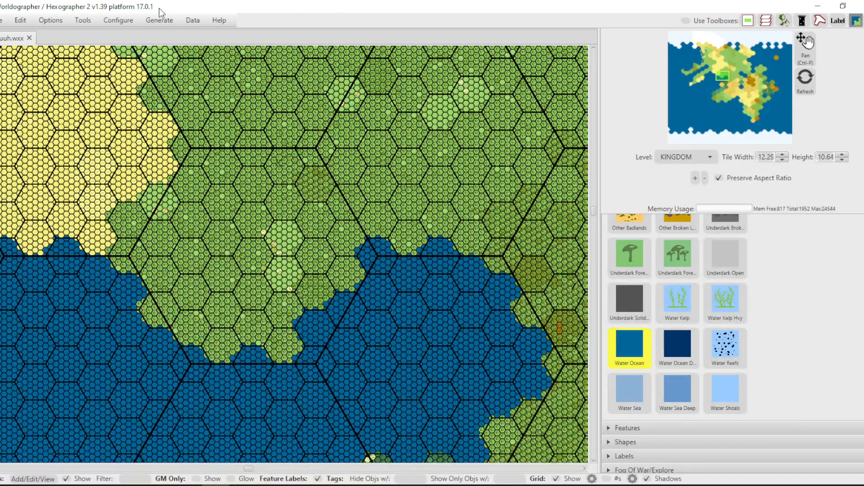
# Try a new World/Kingdom map setup 50 hexes wide and 30 hexes high, and close it without generating the map.
pyautogui.click(3, 21)
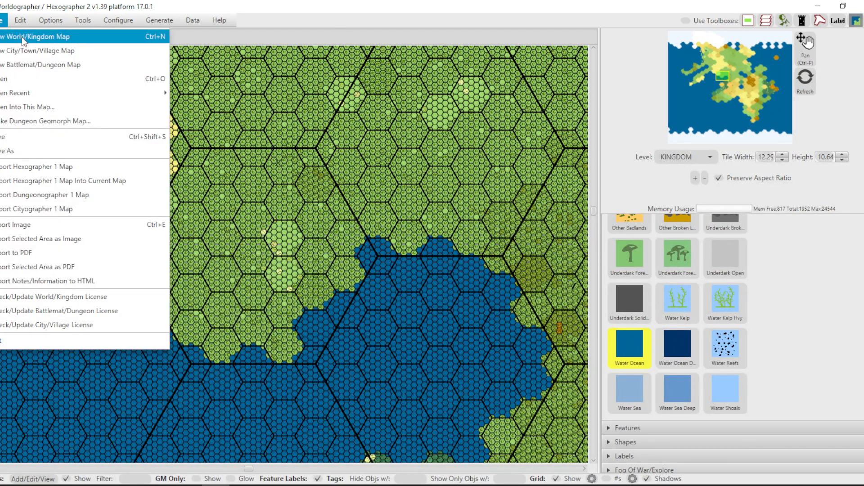
pyautogui.press('Escape')
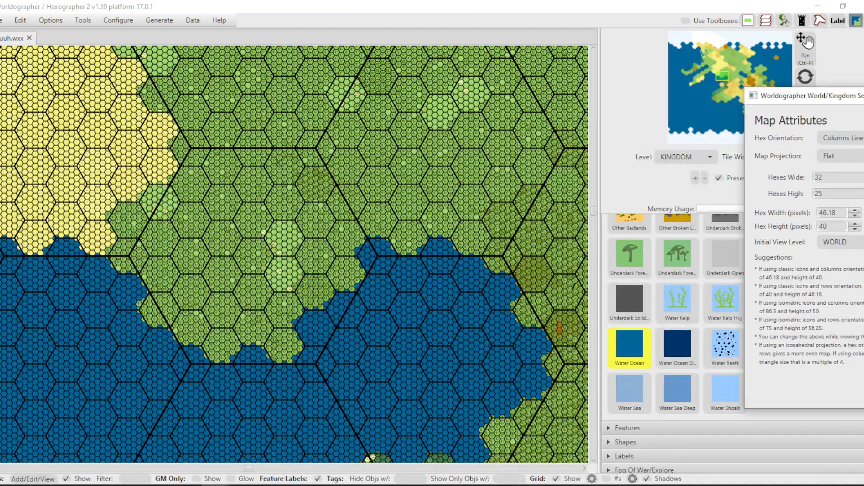
pyautogui.moveTo(851, 107); pyautogui.dragTo(441, 89)
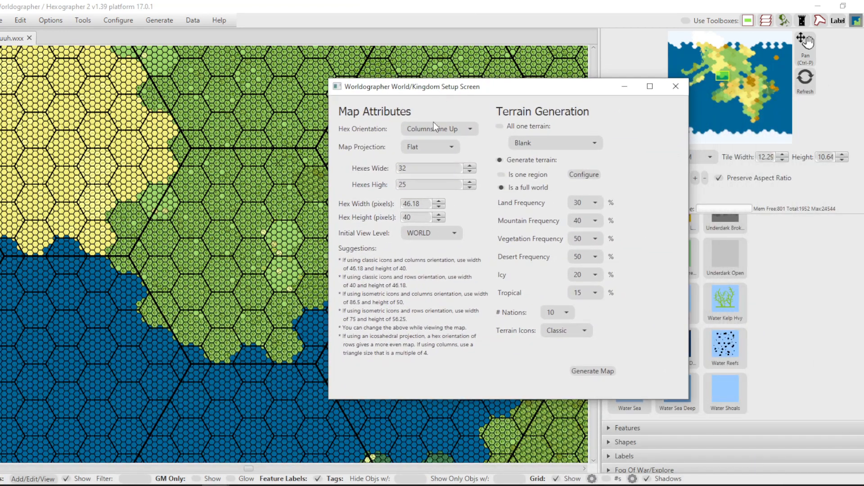
pyautogui.click(471, 166)
pyautogui.click(470, 166)
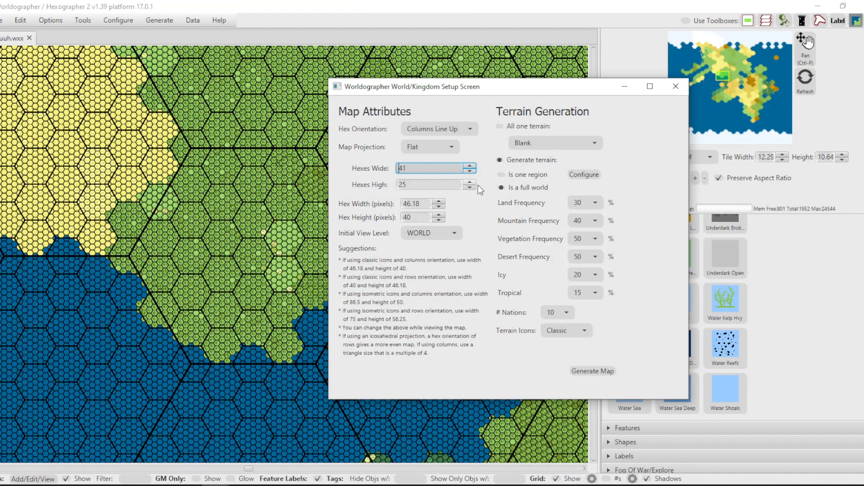
pyautogui.click(470, 165)
pyautogui.click(470, 171)
pyautogui.click(471, 182)
pyautogui.click(470, 181)
pyautogui.click(470, 181)
pyautogui.click(470, 181)
pyautogui.click(470, 181)
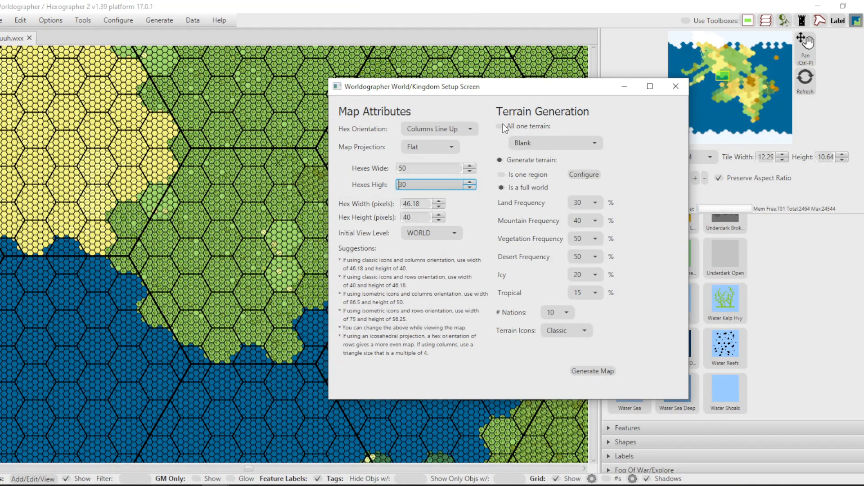
pyautogui.click(676, 86)
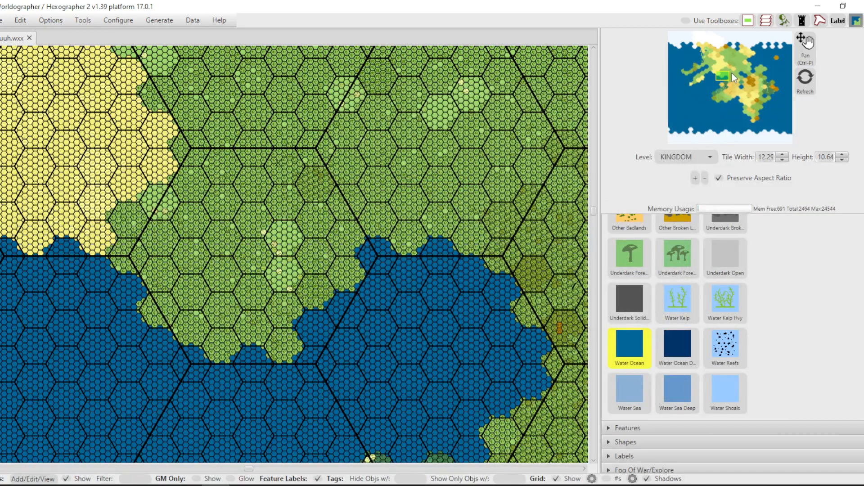
# Compare the CONTINENT and KINGDOM levels, and examine the northwest coast and its islands at the KINGDOM level.
pyautogui.click(684, 156)
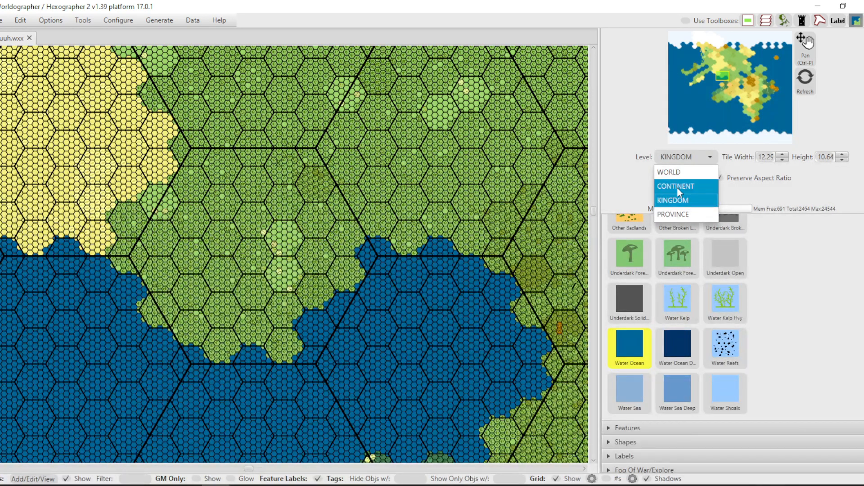
pyautogui.click(677, 186)
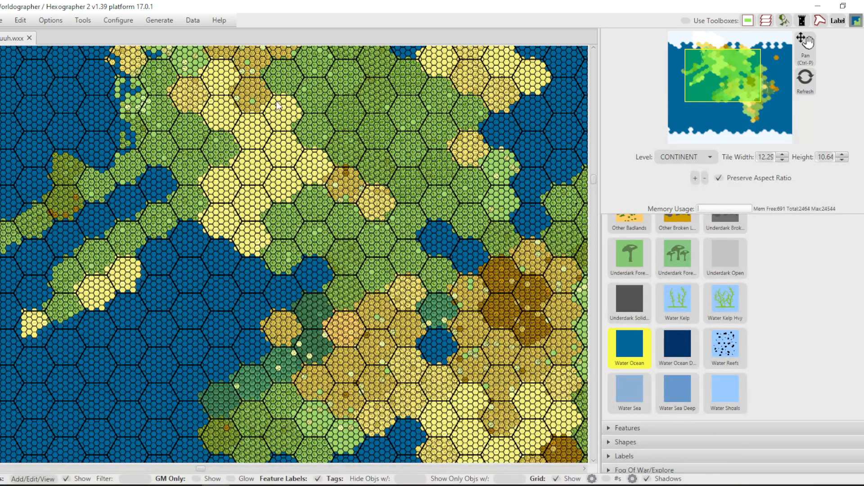
pyautogui.click(701, 155)
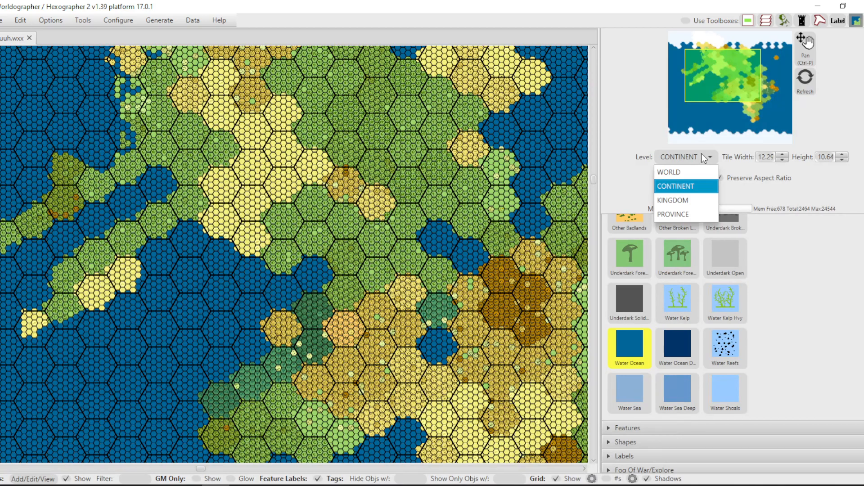
pyautogui.click(685, 201)
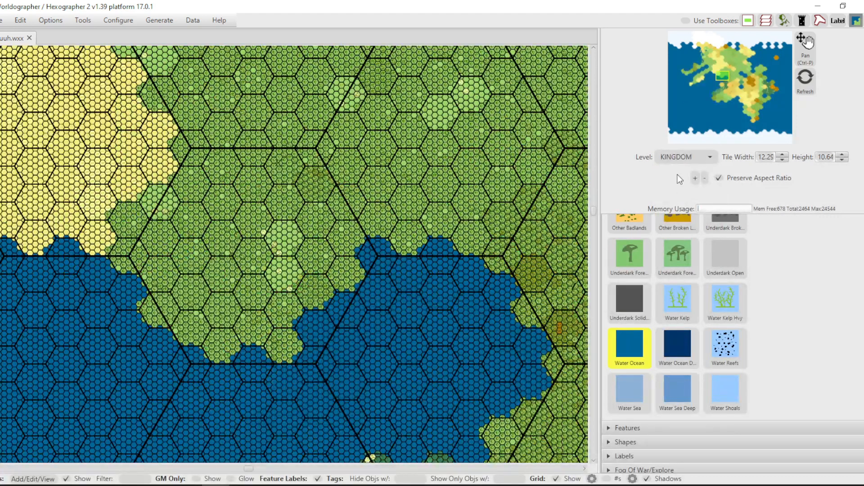
pyautogui.moveTo(724, 75); pyautogui.dragTo(699, 54)
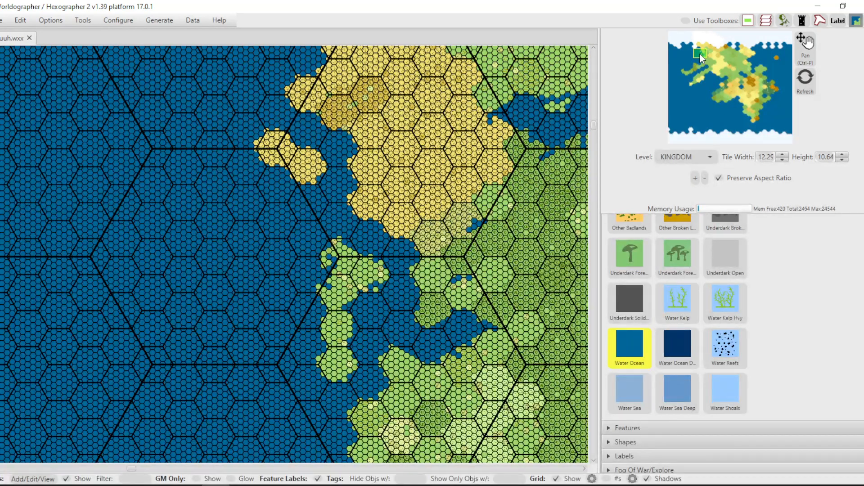
# Switch to the PROVINCE level and show the grassland peninsula on the northwest coast.
pyautogui.click(690, 158)
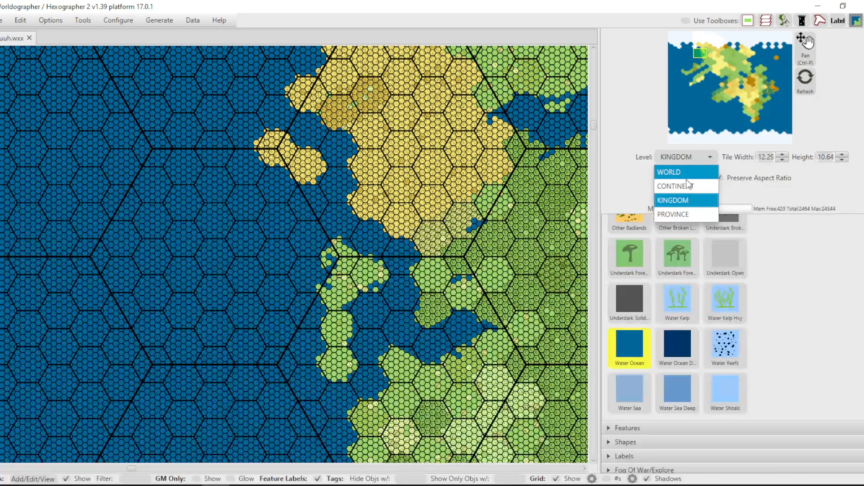
pyautogui.click(682, 215)
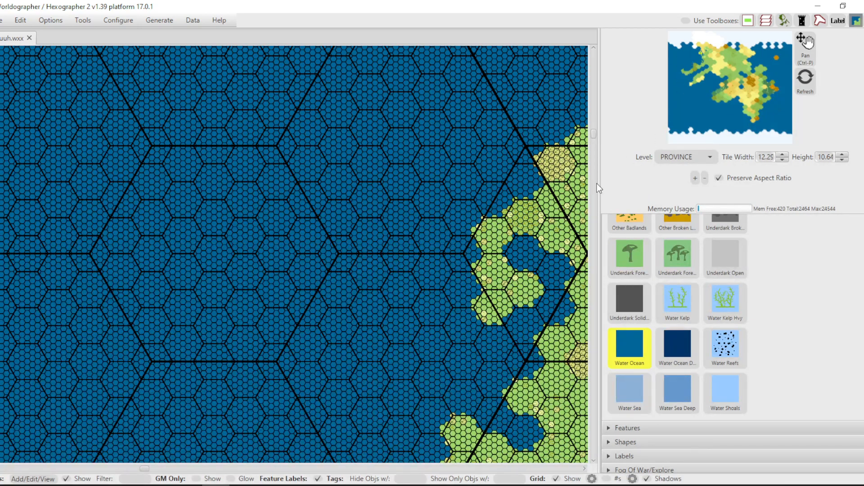
pyautogui.click(585, 468)
pyautogui.click(584, 468)
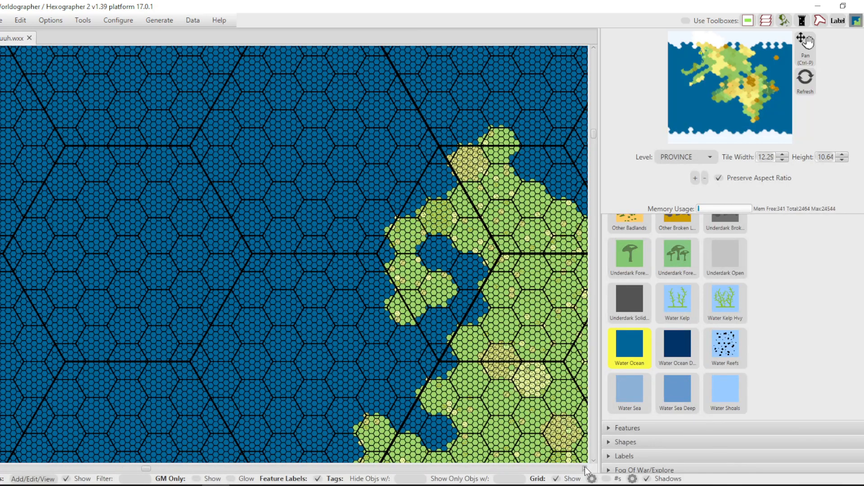
pyautogui.click(585, 469)
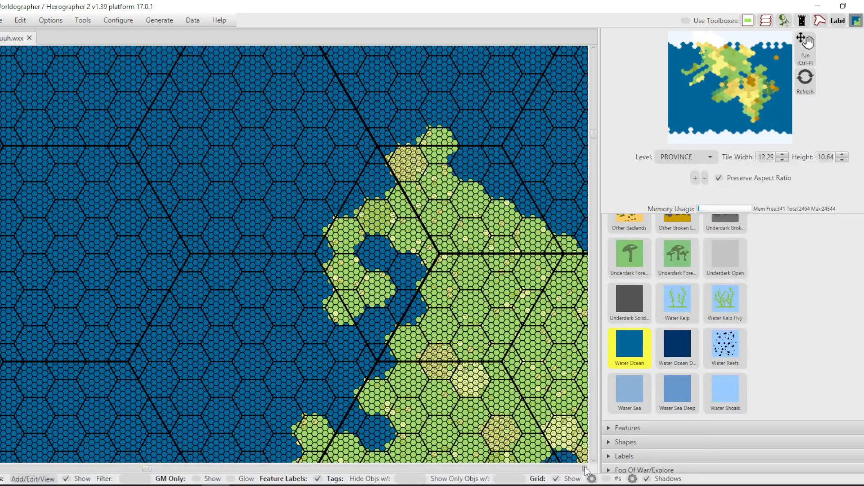
pyautogui.click(585, 469)
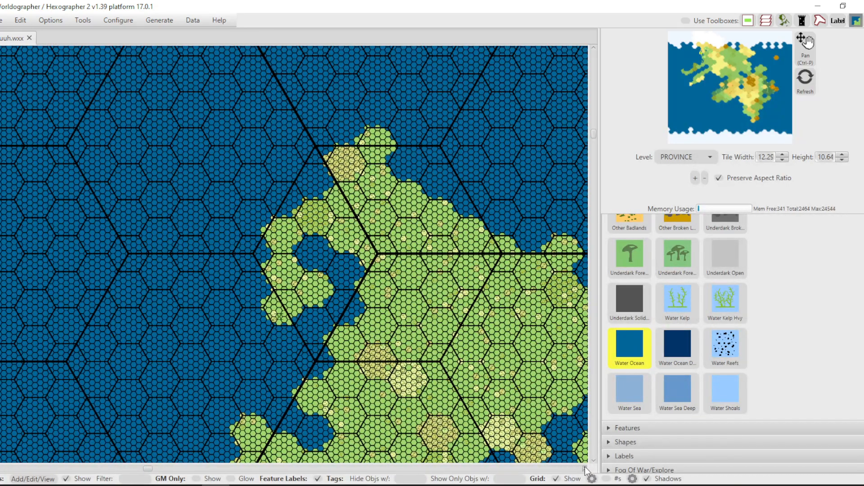
pyautogui.click(585, 468)
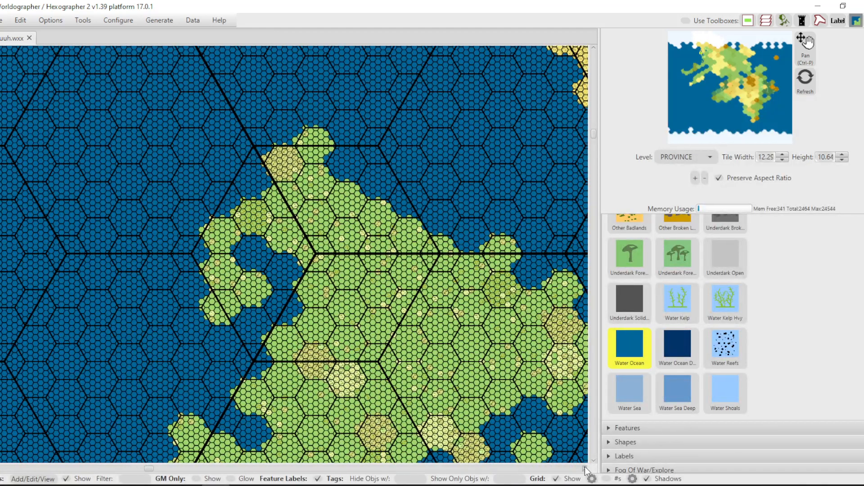
pyautogui.click(585, 468)
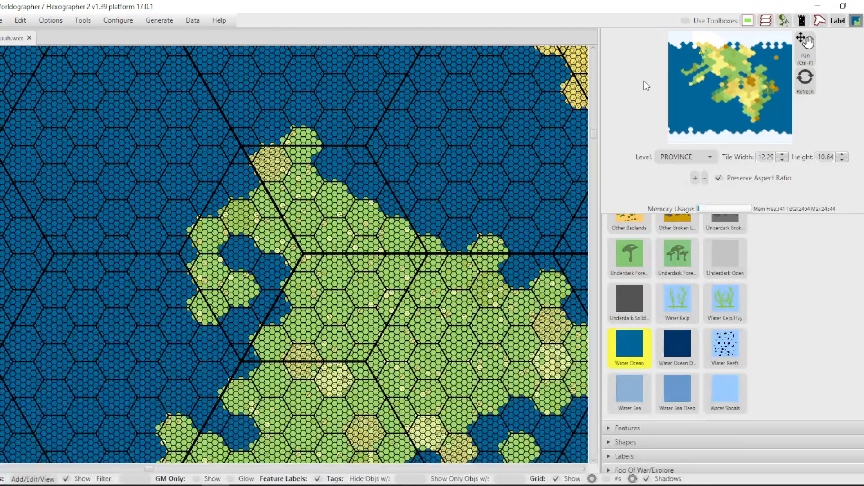
pyautogui.click(703, 54)
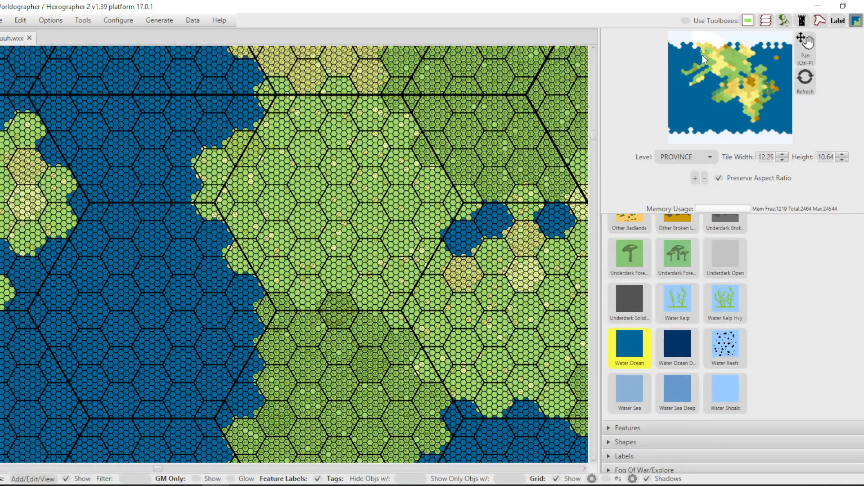
pyautogui.click(701, 55)
pyautogui.click(701, 53)
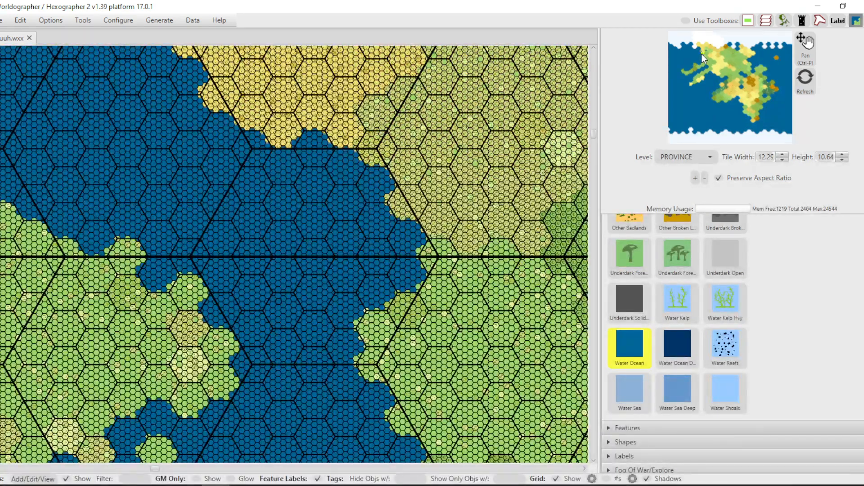
pyautogui.click(701, 53)
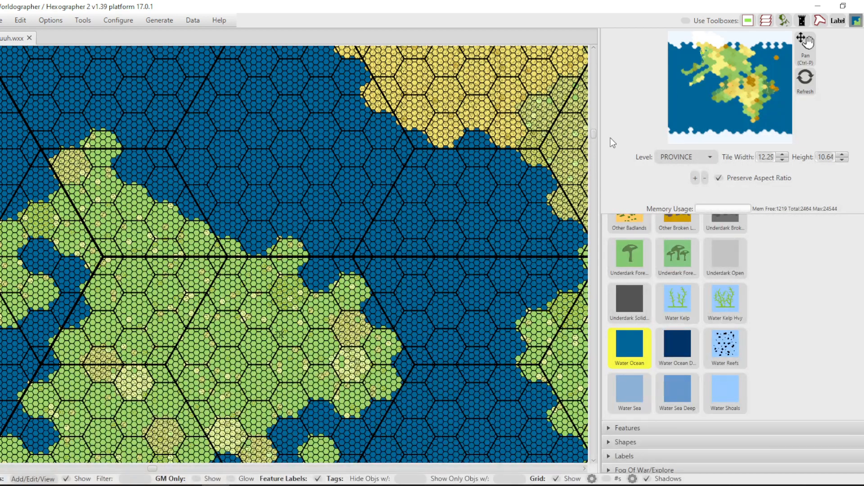
# Turn on Wide Terrain Placement (3 tiles across) for shaping the peninsula's coast.
pyautogui.scroll(5, 161, 295)
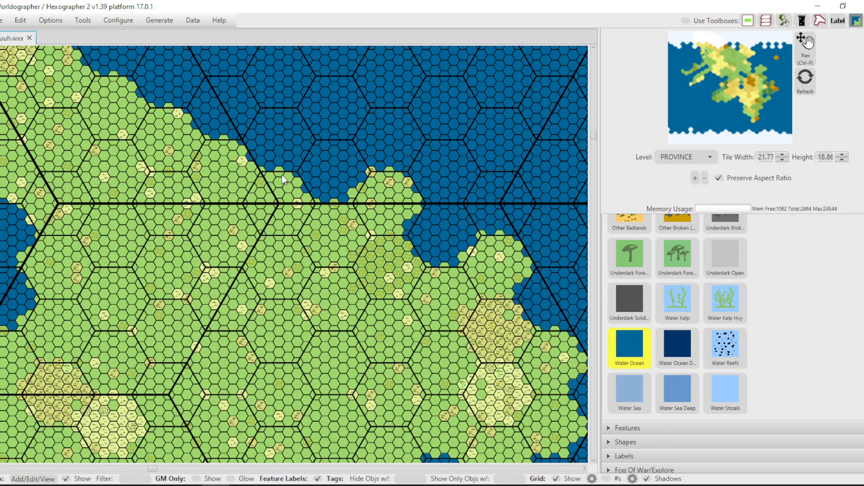
pyautogui.moveTo(299, 185); pyautogui.dragTo(304, 198)
pyautogui.click(44, 22)
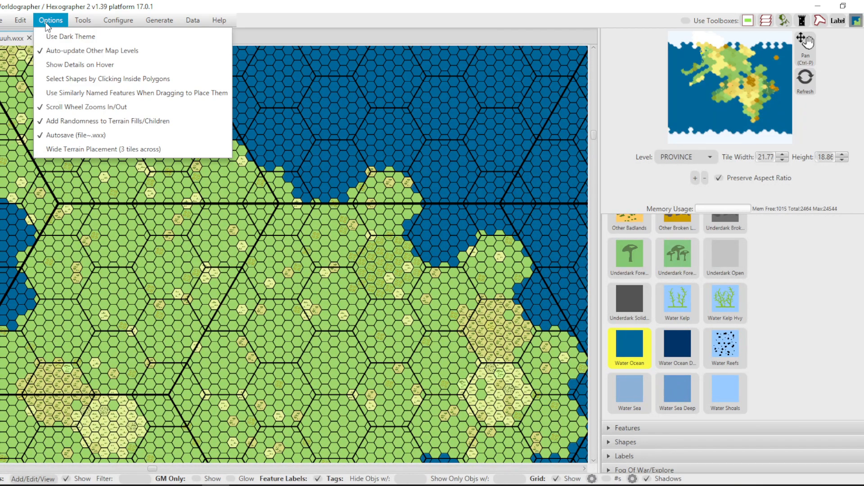
pyautogui.click(87, 149)
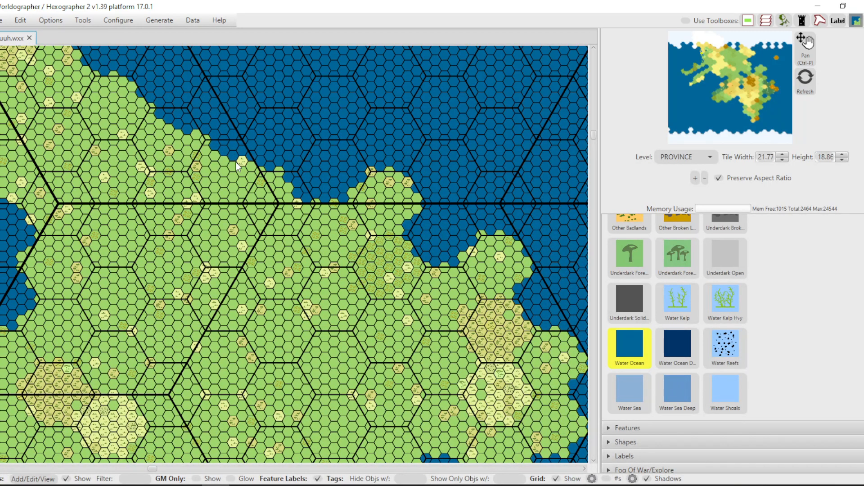
# Paint Water Ocean along the peninsula's northeastern shore to carve irregular inlets into the regular hex edges.
pyautogui.moveTo(291, 179)
pyautogui.mouseDown()
pyautogui.moveTo(299, 201)
pyautogui.moveTo(356, 191)
pyautogui.moveTo(352, 175)
pyautogui.moveTo(366, 158)
pyautogui.mouseUp()
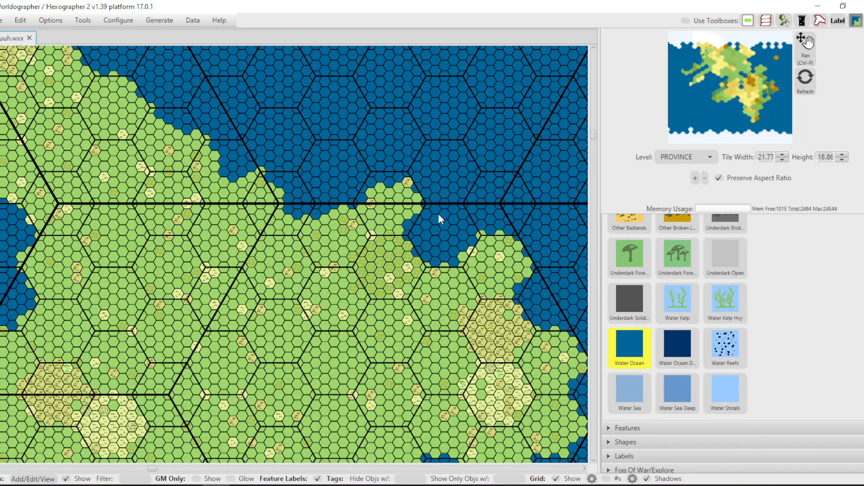
pyautogui.moveTo(414, 246)
pyautogui.mouseDown()
pyautogui.moveTo(457, 258)
pyautogui.moveTo(506, 224)
pyautogui.mouseUp()
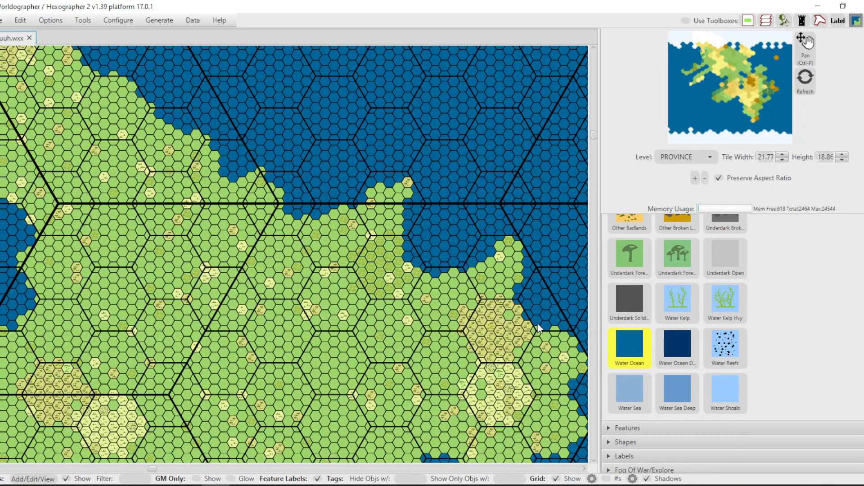
pyautogui.moveTo(538, 327); pyautogui.dragTo(558, 339)
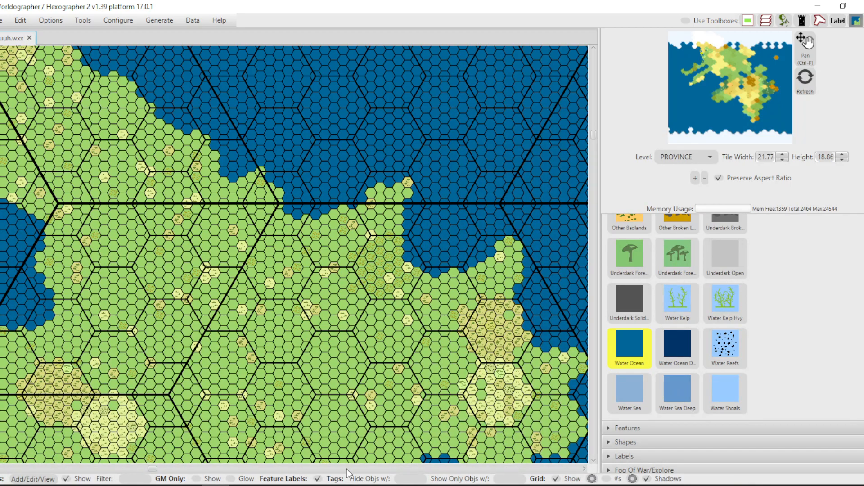
# Widen the peninsula's western bay with Water Ocean and thin the hooked arm of land around it.
pyautogui.moveTo(152, 470)
pyautogui.mouseDown()
pyautogui.moveTo(144, 470)
pyautogui.moveTo(150, 472)
pyautogui.mouseUp()
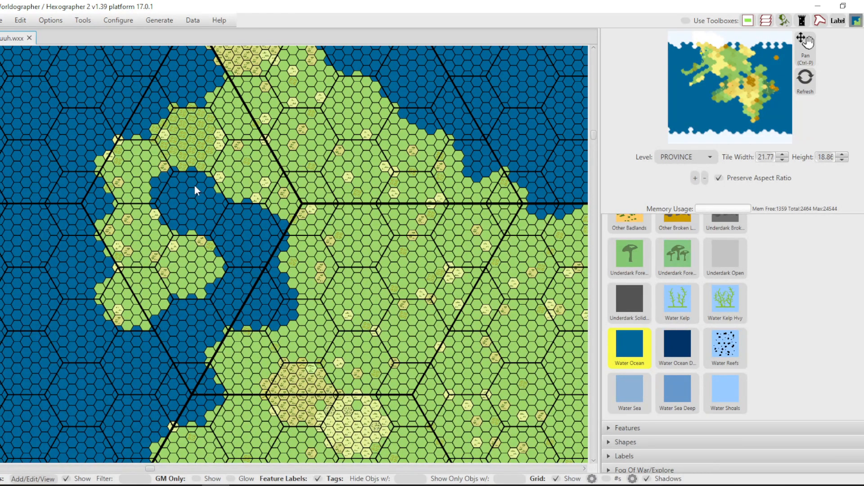
pyautogui.moveTo(262, 250); pyautogui.dragTo(285, 270)
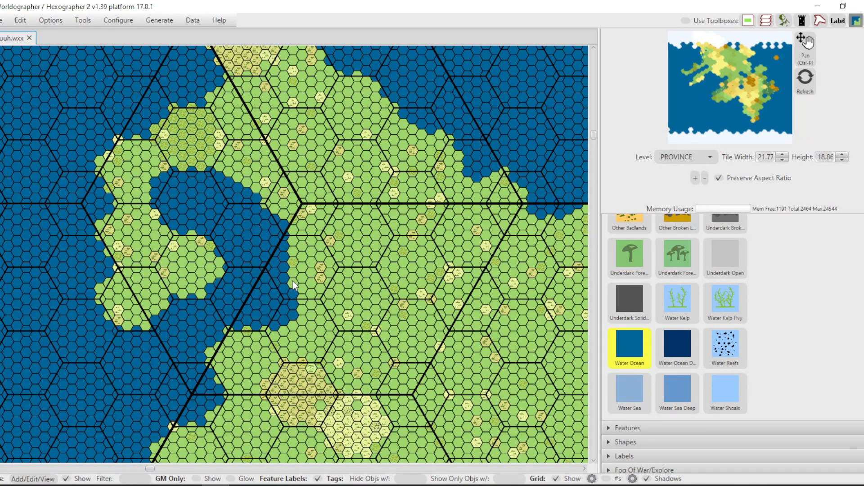
pyautogui.moveTo(212, 336); pyautogui.dragTo(208, 371)
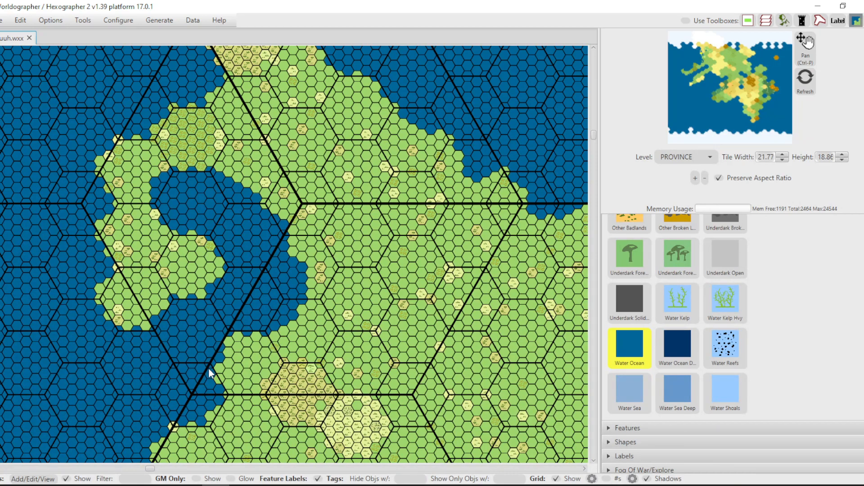
pyautogui.moveTo(159, 436); pyautogui.dragTo(151, 442)
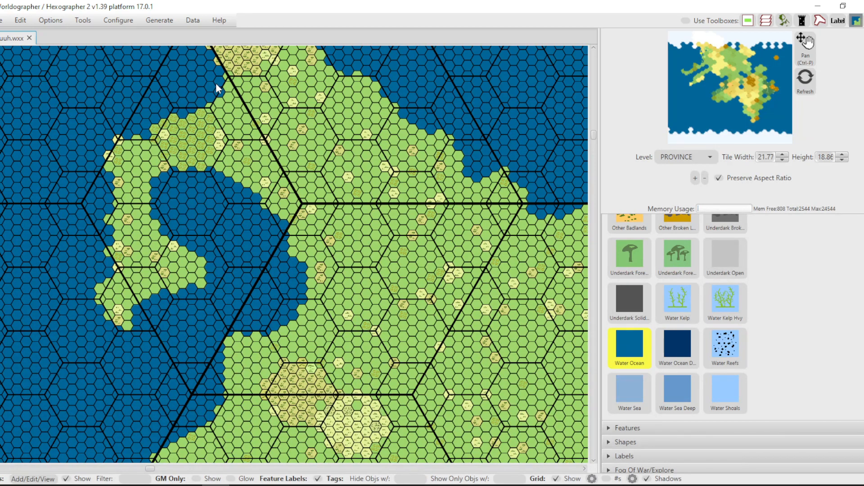
# Trim the peninsula's northern tip and the shrubland knob beside it with Water Ocean.
pyautogui.moveTo(211, 48); pyautogui.dragTo(219, 50)
pyautogui.scroll(5, 593, 134)
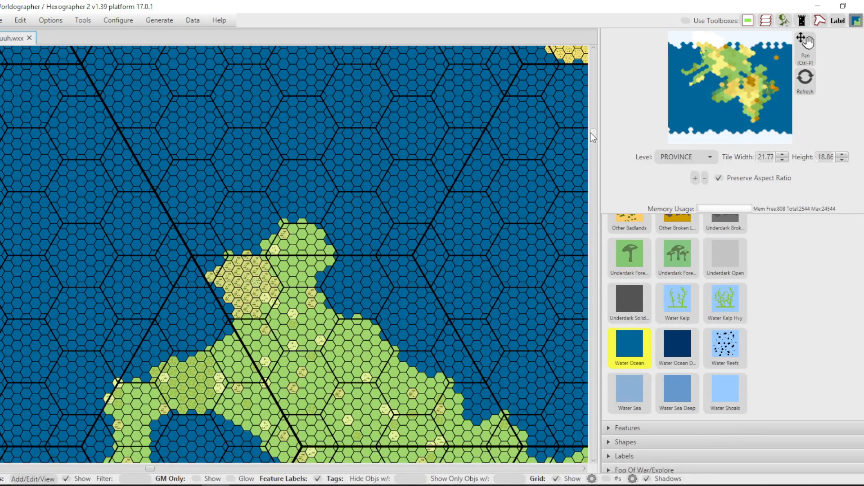
pyautogui.moveTo(295, 225); pyautogui.dragTo(235, 253)
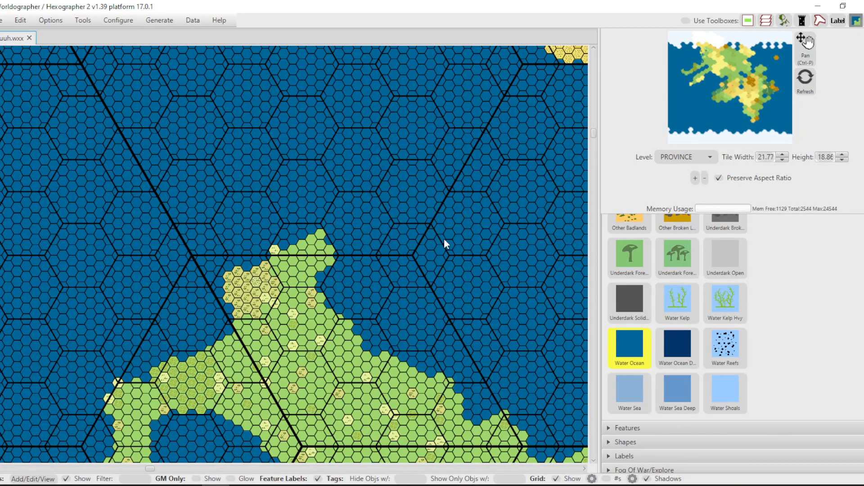
# Examine the reshaped peninsula coastline from its northern tip to the western bay, both from afar and close up.
pyautogui.scroll(-5, 485, 213)
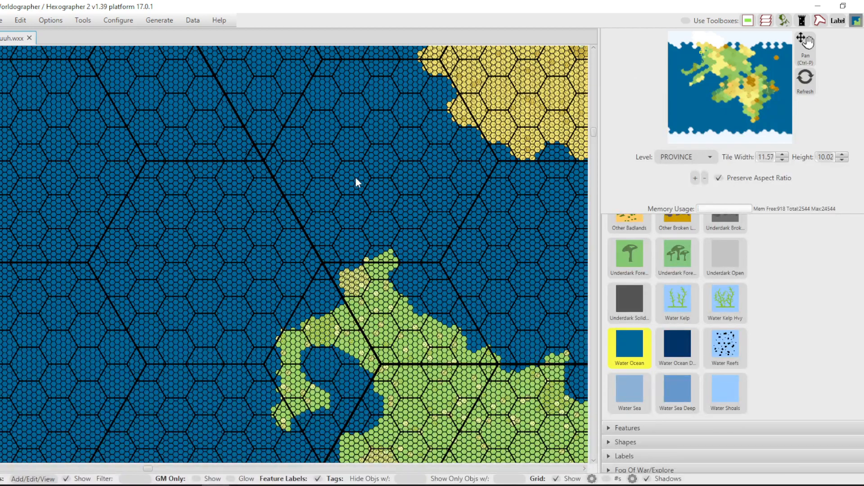
pyautogui.scroll(3, 406, 165)
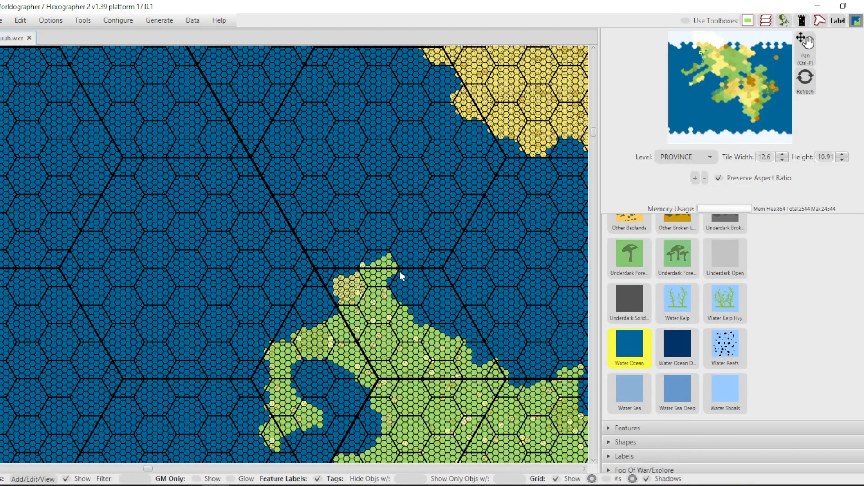
pyautogui.scroll(8, 398, 263)
pyautogui.scroll(4, 361, 218)
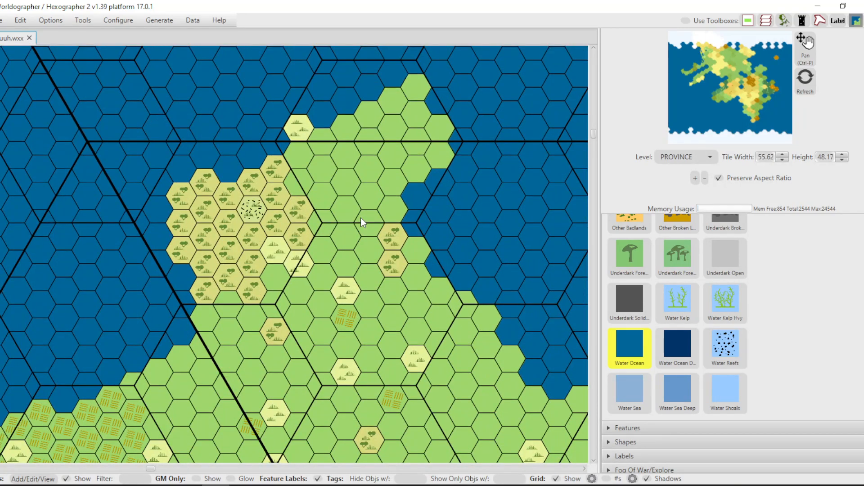
pyautogui.scroll(-5, 342, 212)
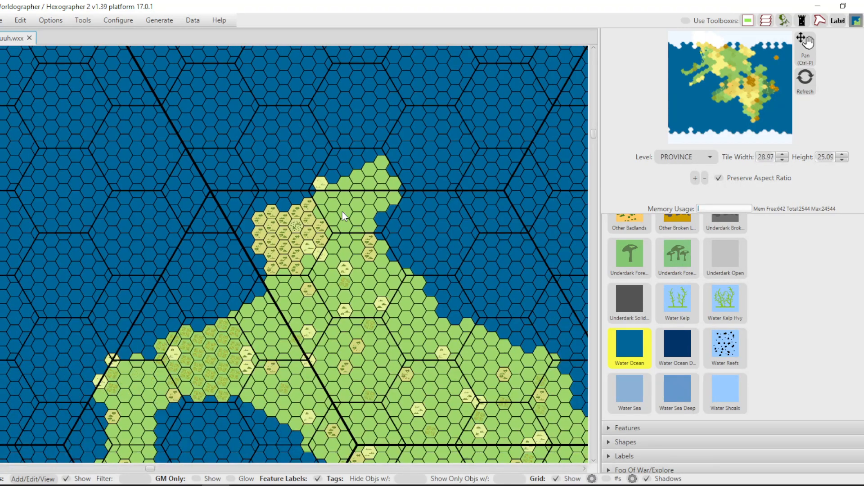
pyautogui.scroll(-3, 342, 212)
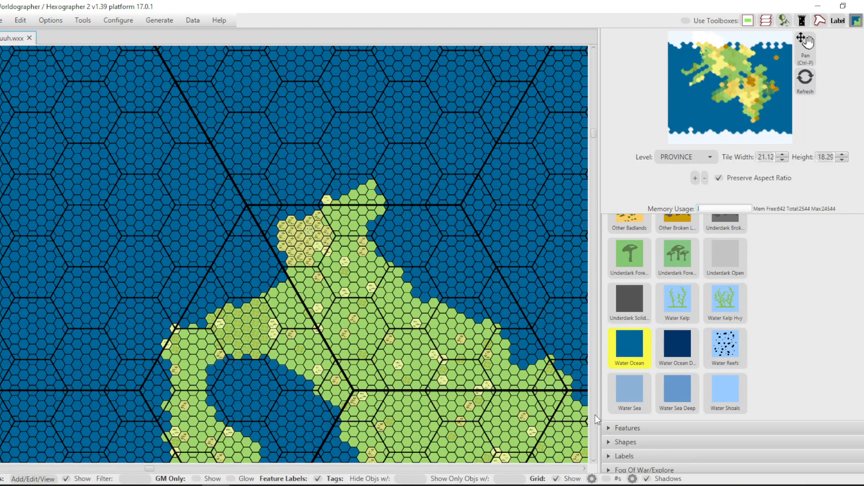
pyautogui.click(593, 462)
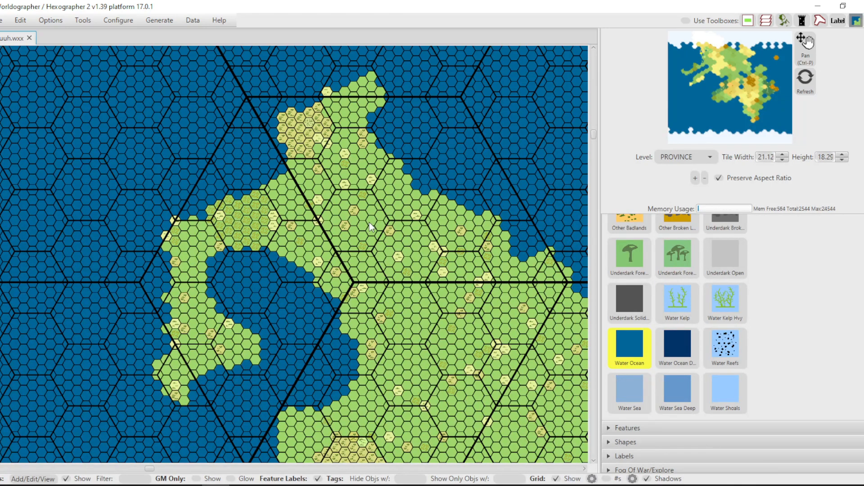
pyautogui.scroll(5, 364, 217)
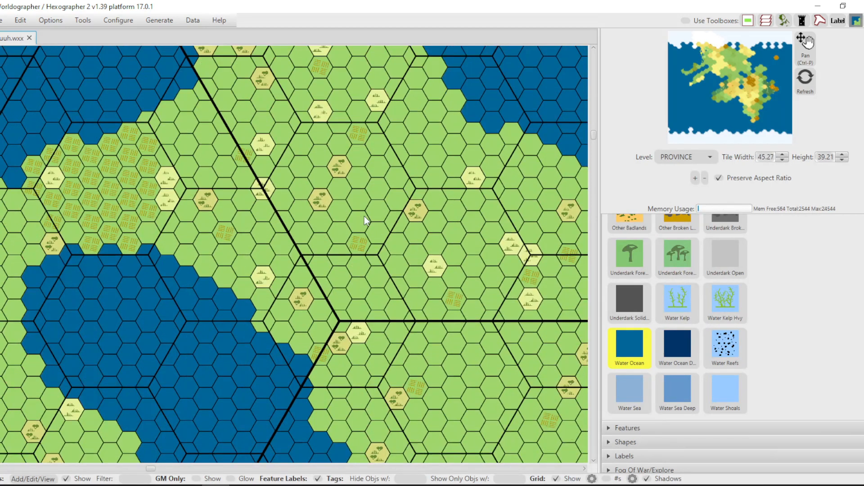
# Review the terrain commands offered for an inland grassland hex, such as Generate Coastline Here, and dismiss them.
pyautogui.rightClick(358, 203)
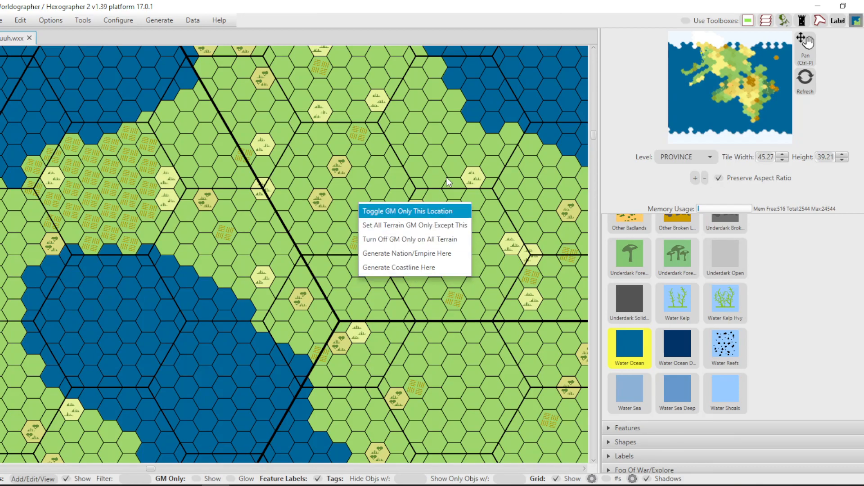
pyautogui.scroll(-3, 496, 106)
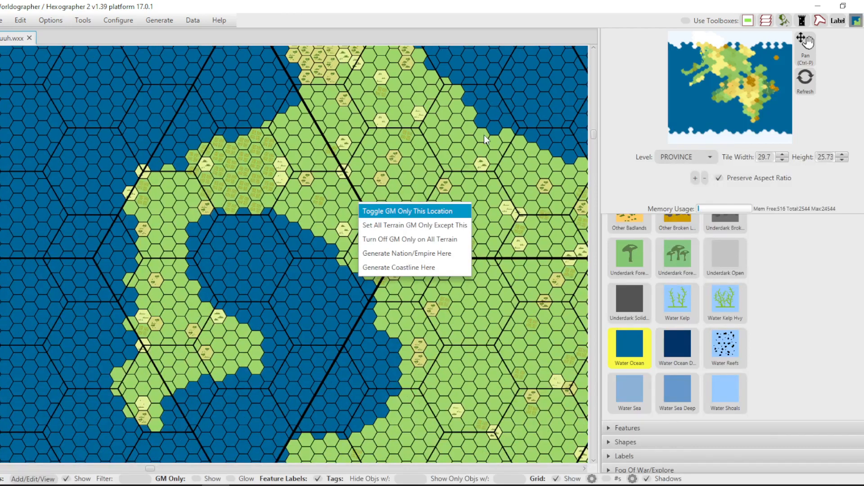
pyautogui.click(533, 32)
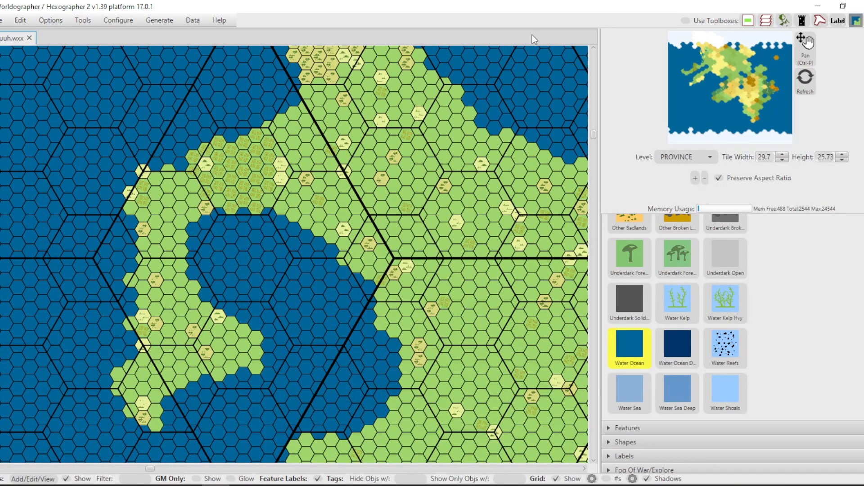